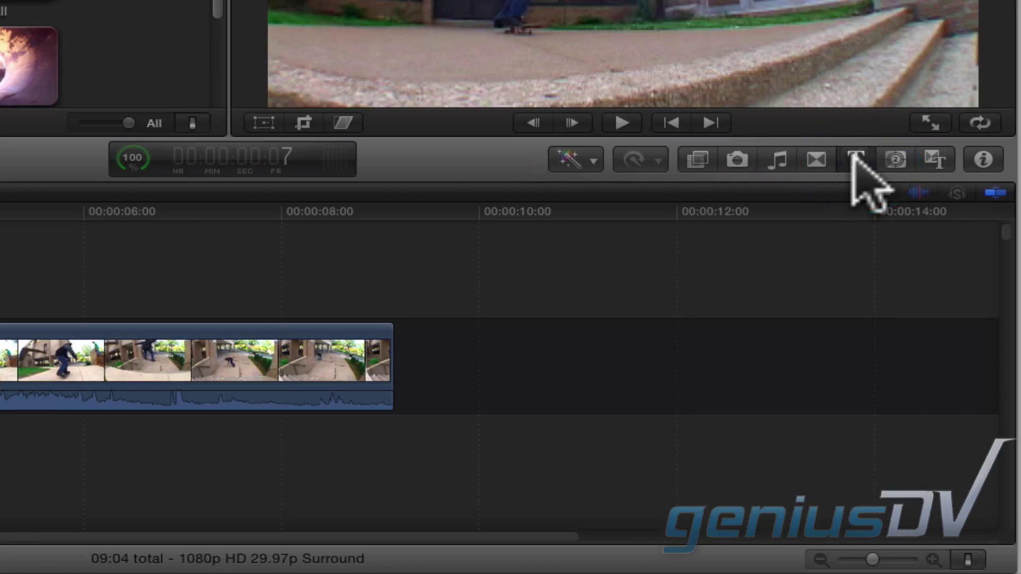
# Show the Titles browser, listing styles like Horizontal Blur, Ink and Keynote
pyautogui.click(854, 158)
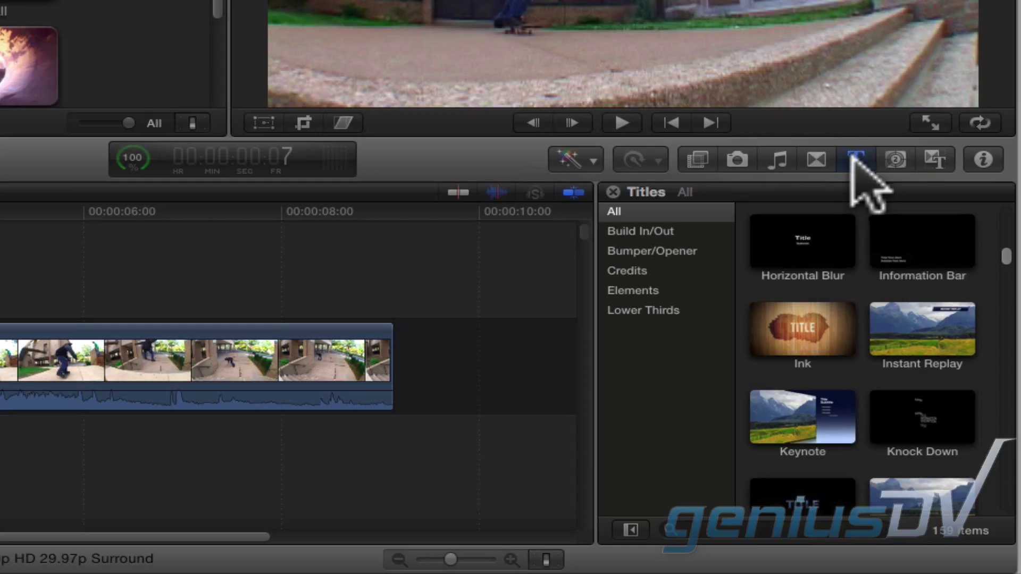
# Browse the Build In/Out, Credits and Lower Thirds categories, then scroll to the Comic Book titles
pyautogui.click(697, 230)
pyautogui.click(677, 269)
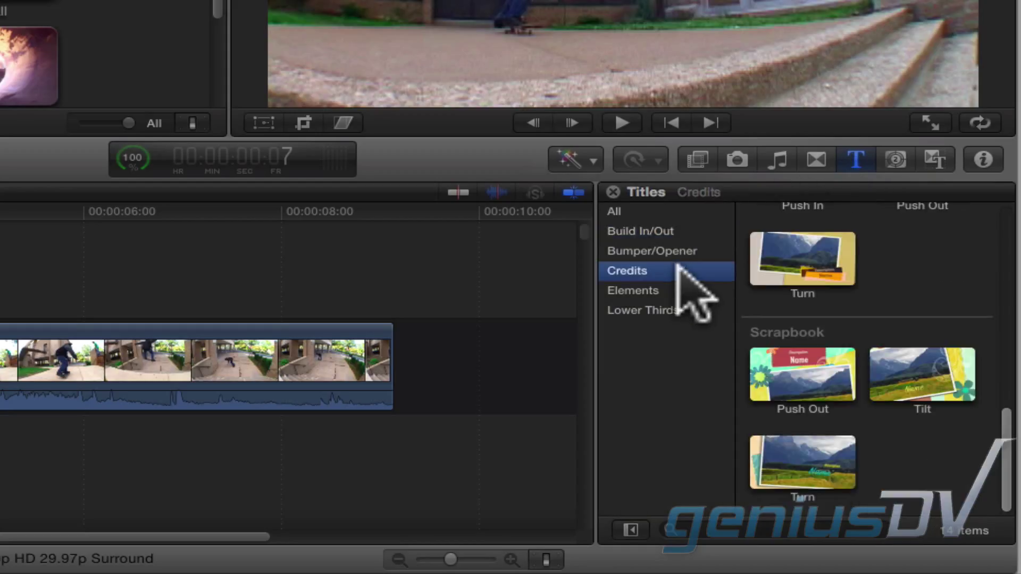
pyautogui.click(695, 309)
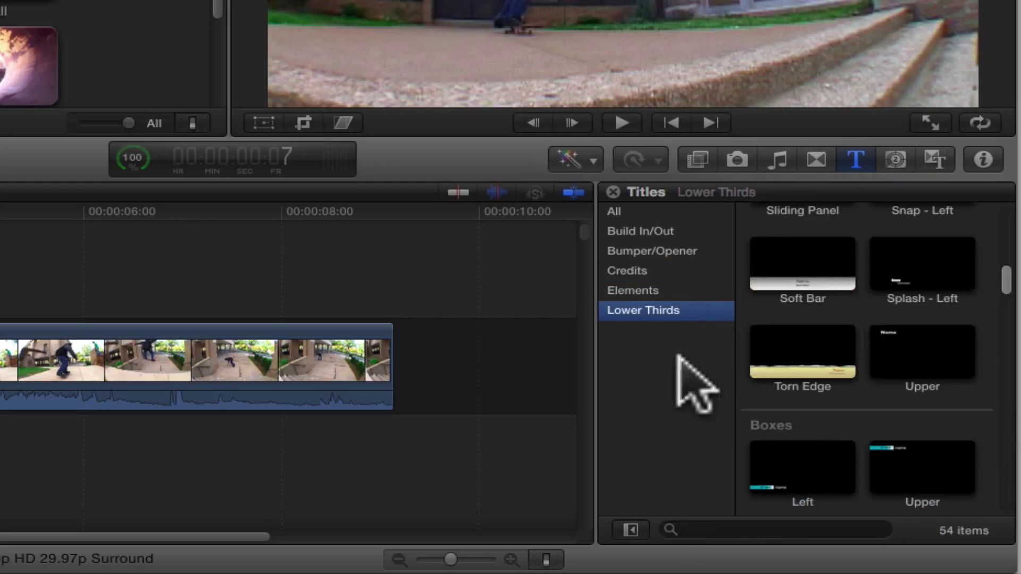
pyautogui.click(631, 529)
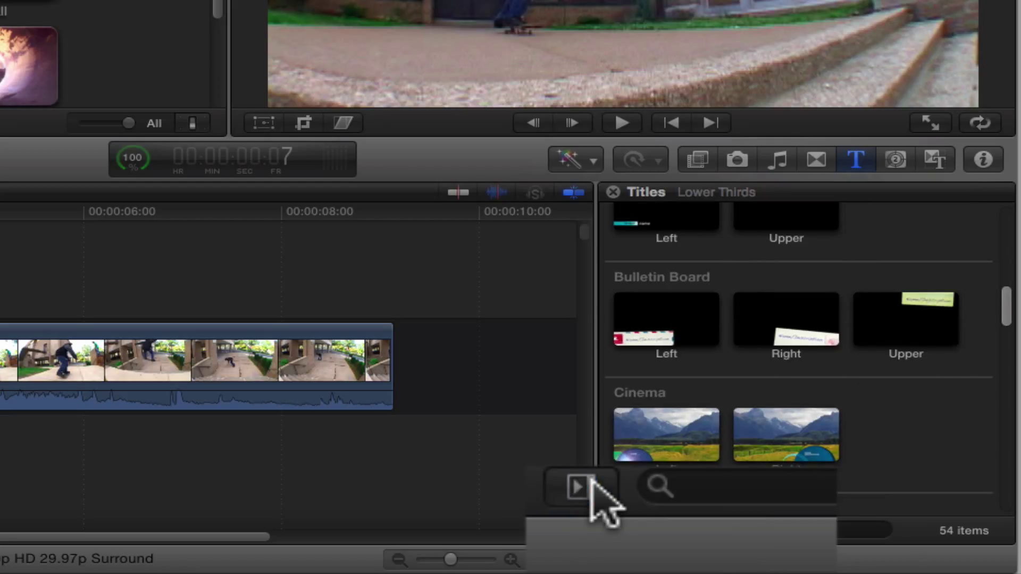
pyautogui.click(630, 529)
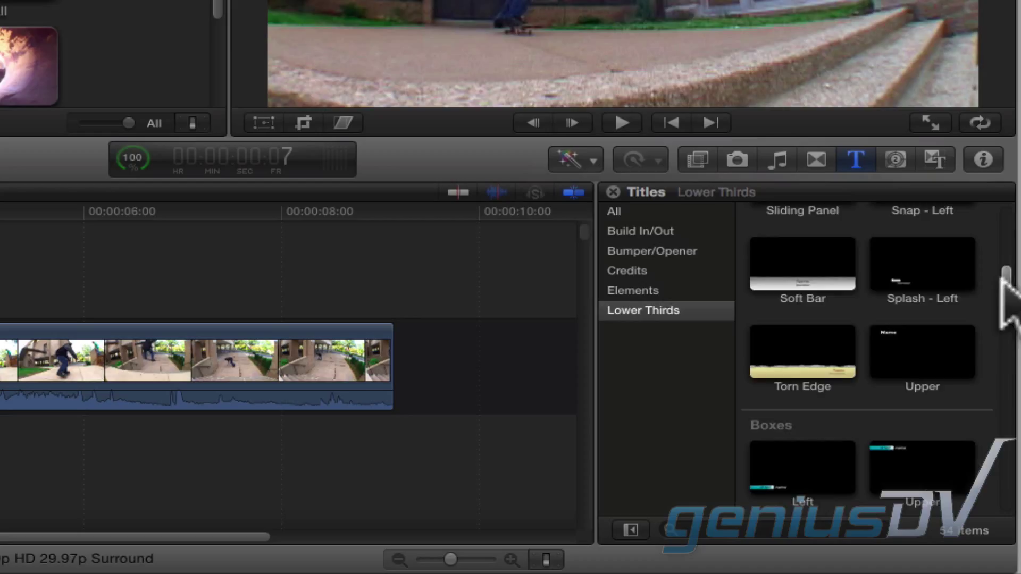
pyautogui.moveTo(1005, 278); pyautogui.dragTo(994, 299)
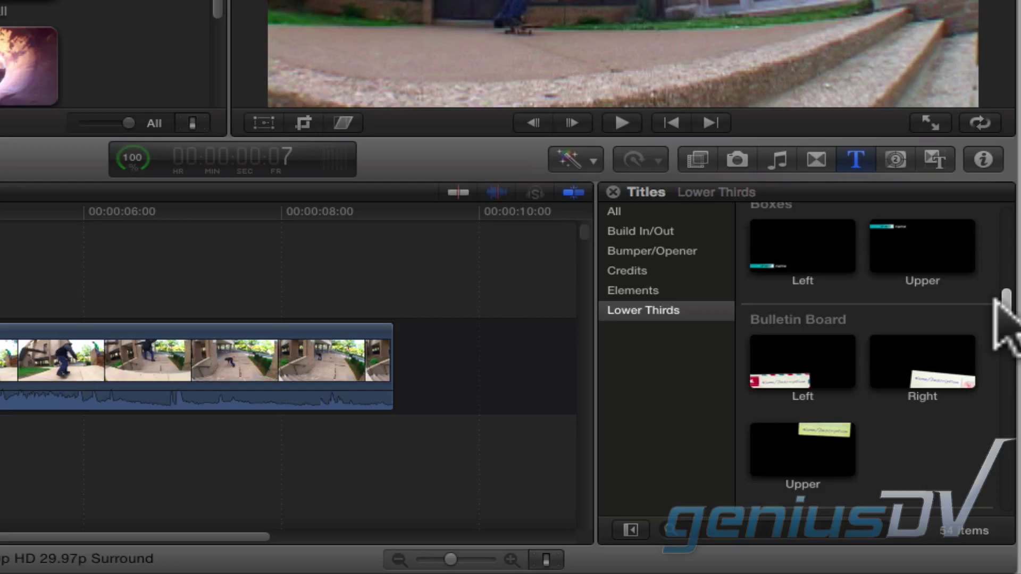
pyautogui.scroll(-5, 907, 306)
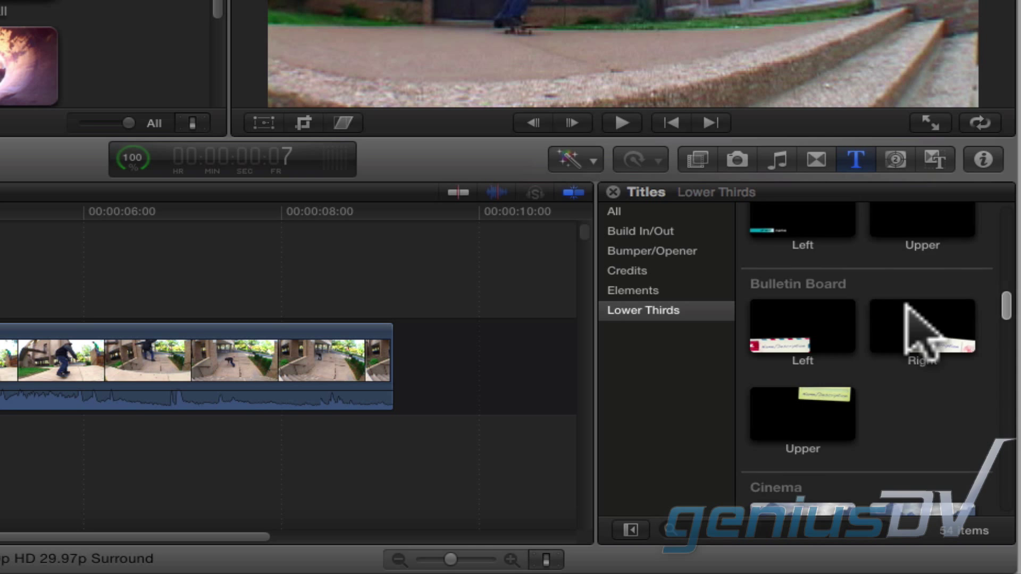
pyautogui.scroll(-2, 906, 306)
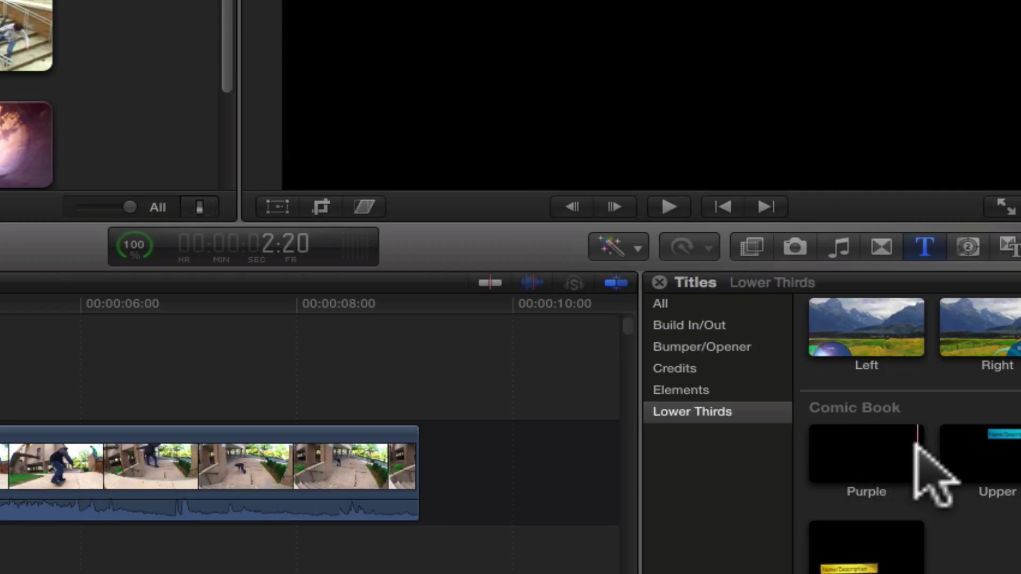
# Add the Comic Book Purple title above the skateboard clip, slide it earlier and extend its end
pyautogui.click(916, 445)
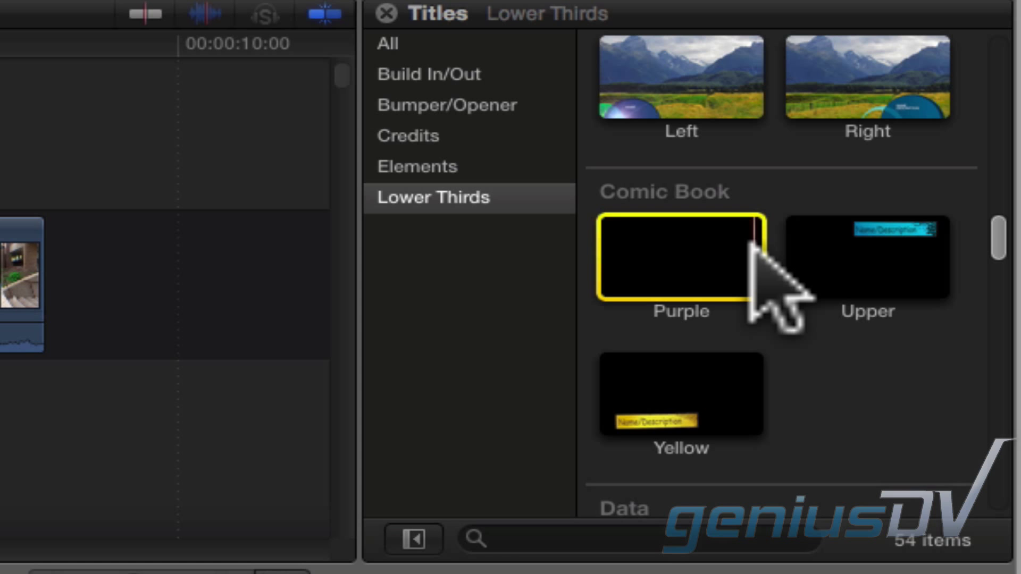
pyautogui.moveTo(752, 242); pyautogui.dragTo(0, 154)
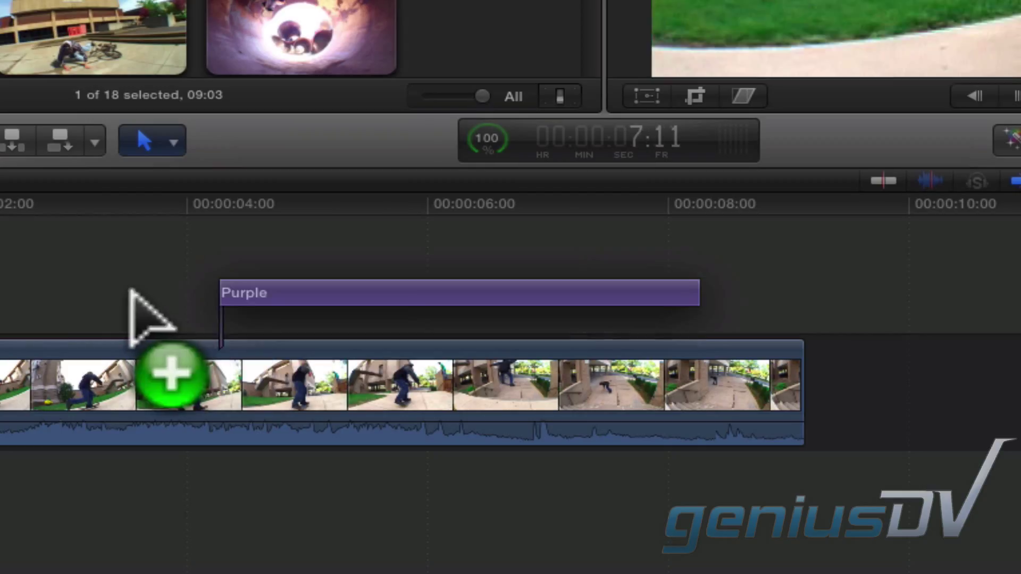
pyautogui.moveTo(130, 291); pyautogui.dragTo(74, 302)
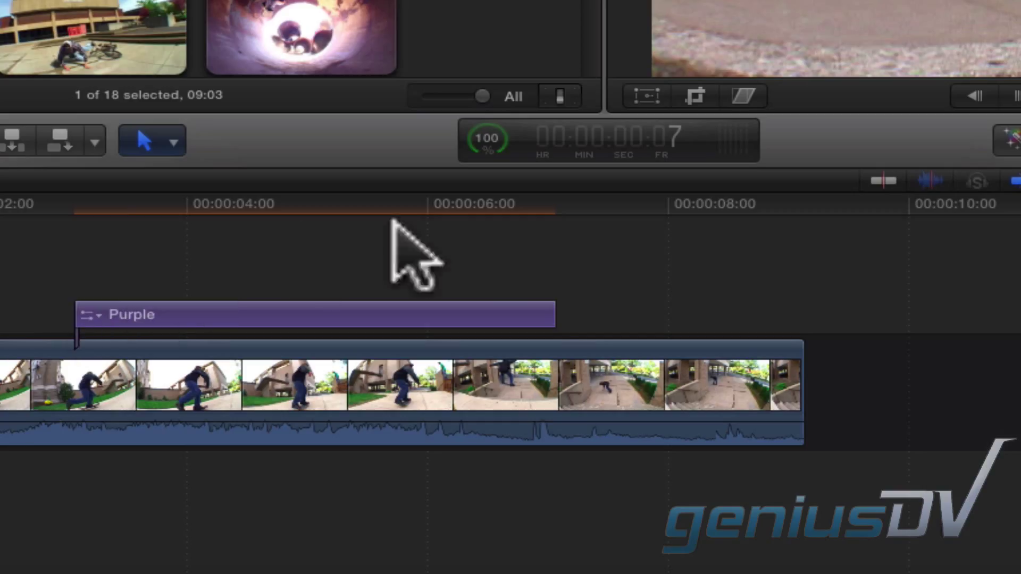
pyautogui.moveTo(550, 314)
pyautogui.mouseDown()
pyautogui.moveTo(733, 308)
pyautogui.moveTo(566, 311)
pyautogui.mouseUp()
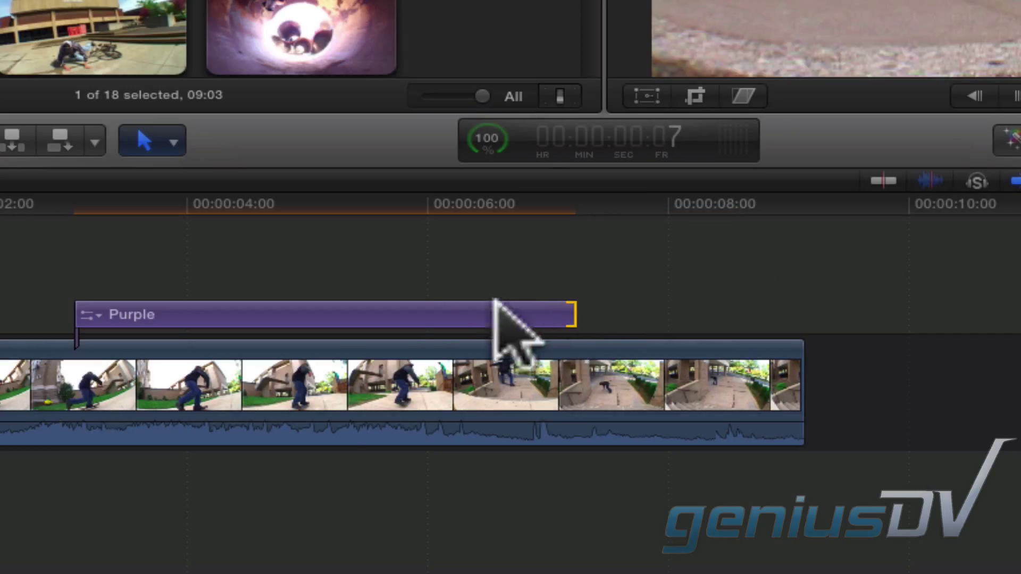
# Delete the Purple title and mark a 3:27 range across the skateboard clip
pyautogui.click(351, 314)
pyautogui.press('Delete')
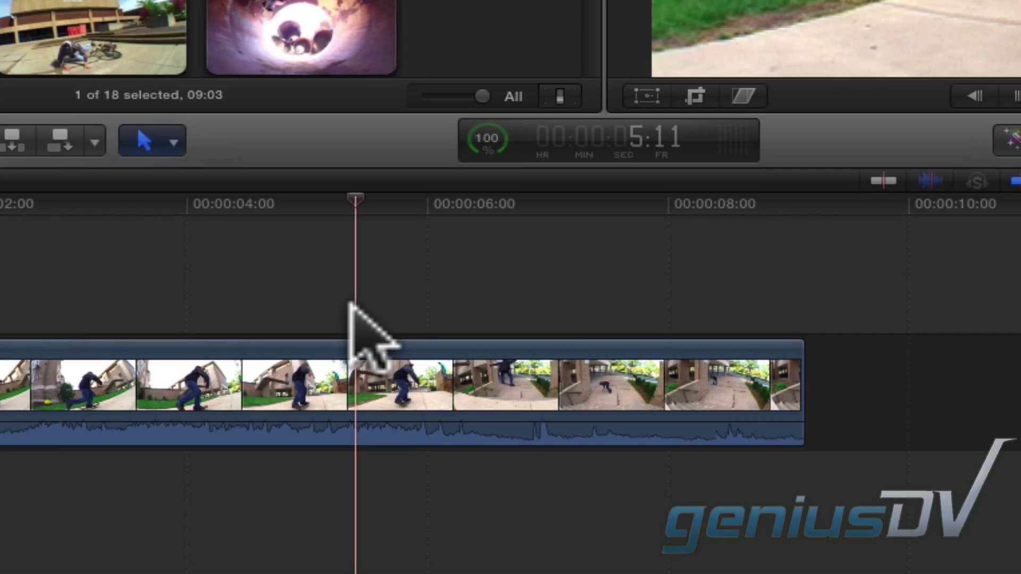
pyautogui.press('r')
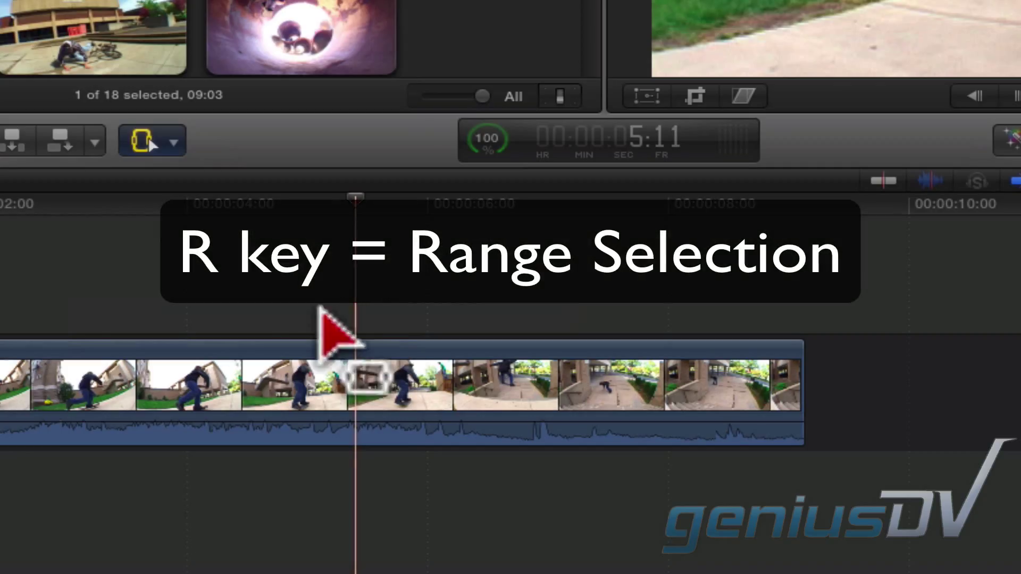
pyautogui.moveTo(91, 378); pyautogui.dragTo(329, 378)
pyautogui.moveTo(524, 383); pyautogui.dragTo(556, 387)
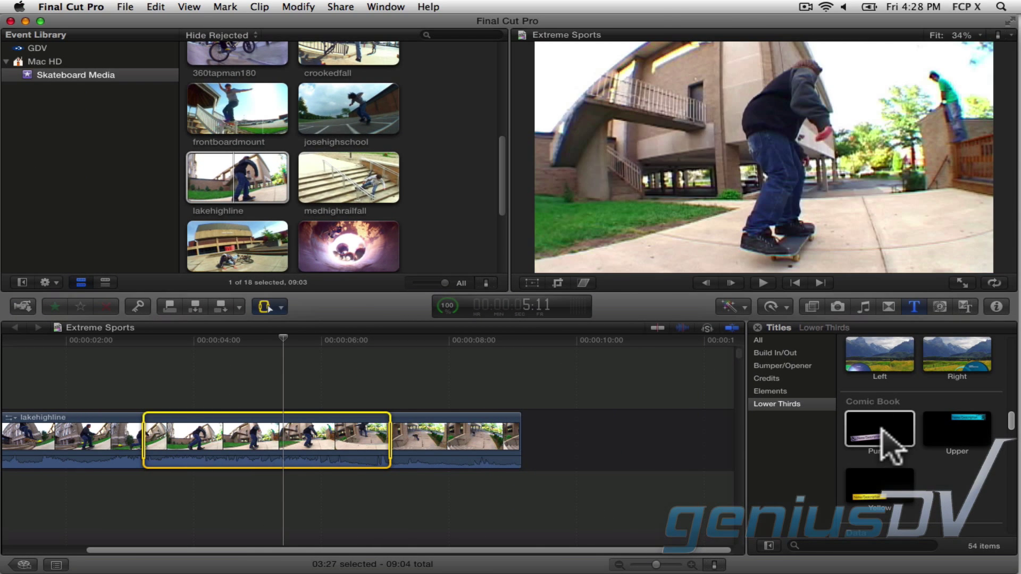
# Connect the Comic Book Purple title over the marked range and play it back
pyautogui.click(880, 430)
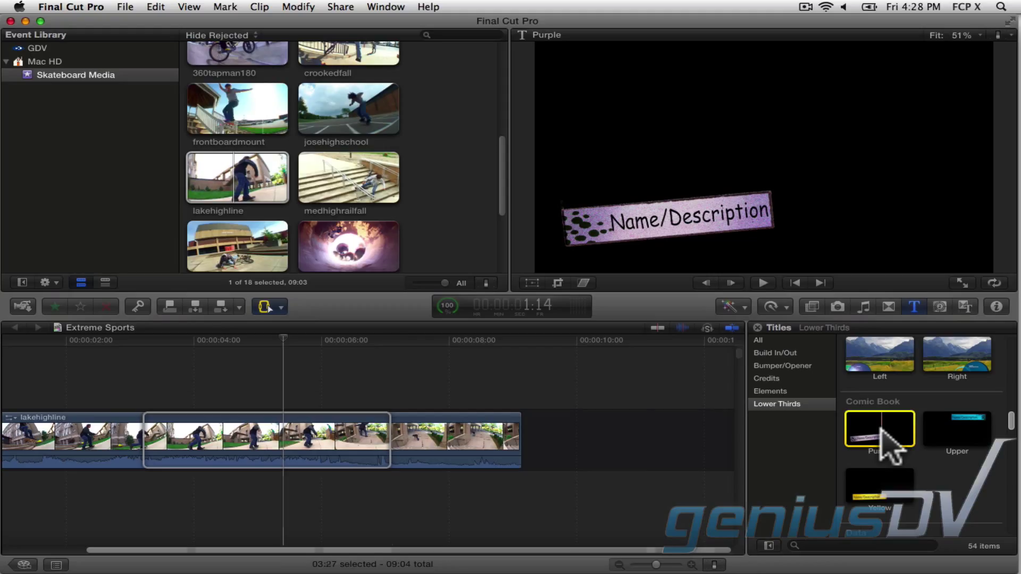
pyautogui.press('q')
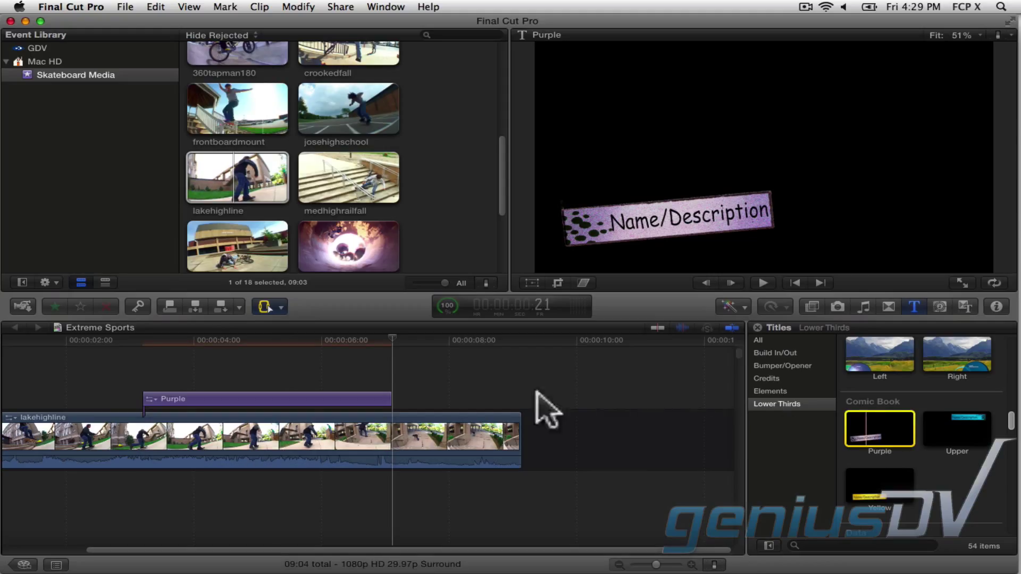
pyautogui.click(396, 352)
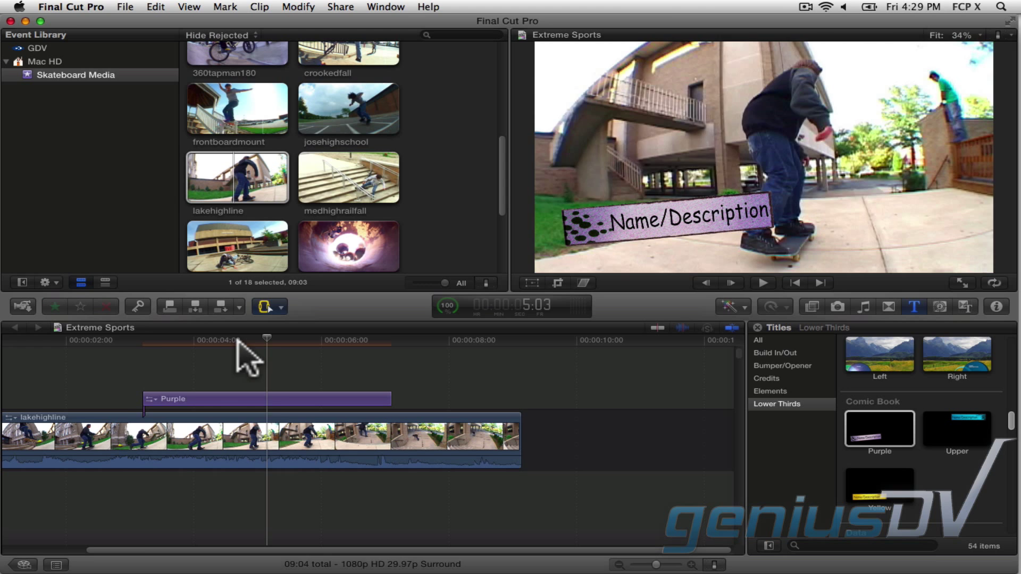
pyautogui.press('a')
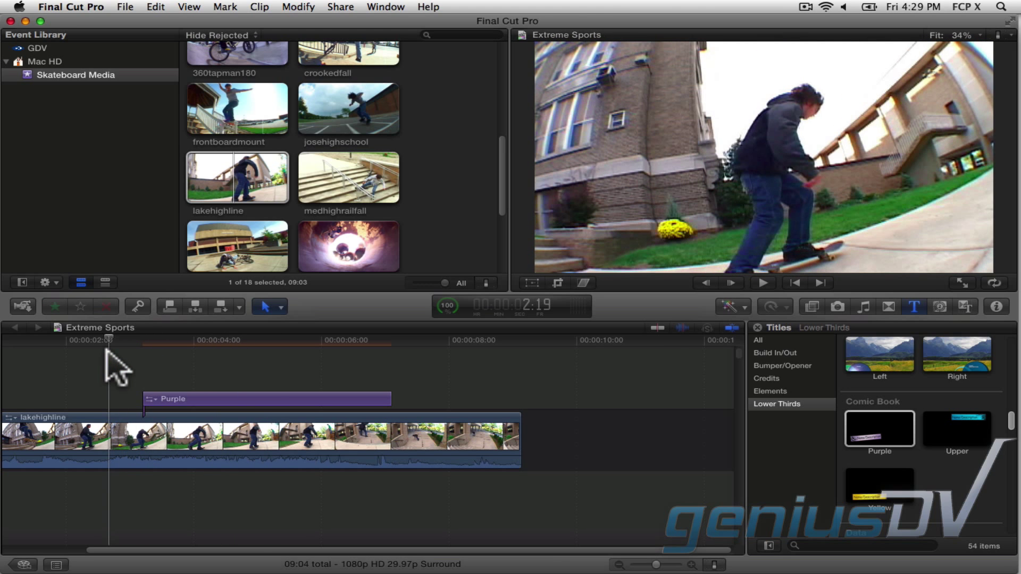
pyautogui.press('space')
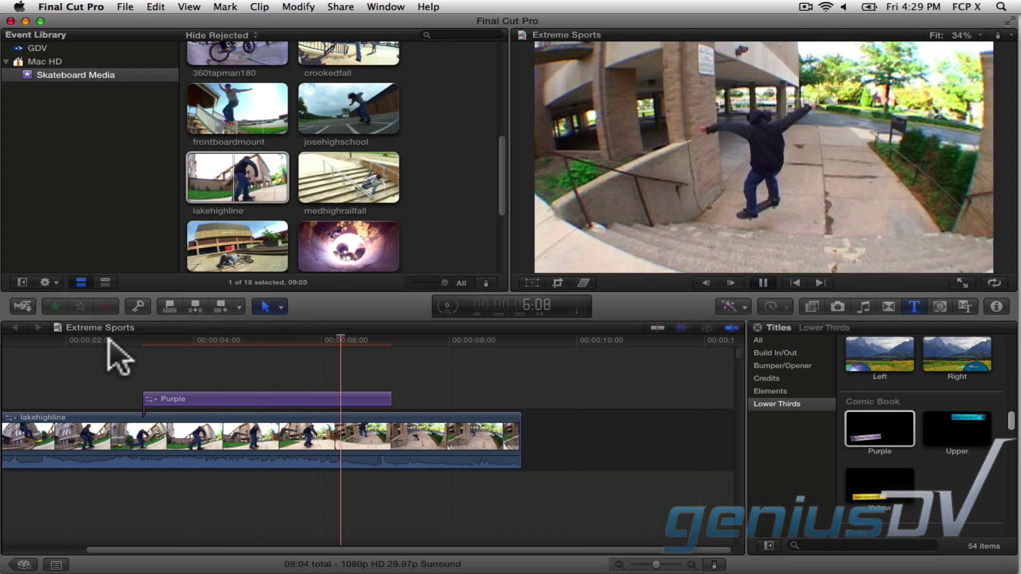
pyautogui.press('space')
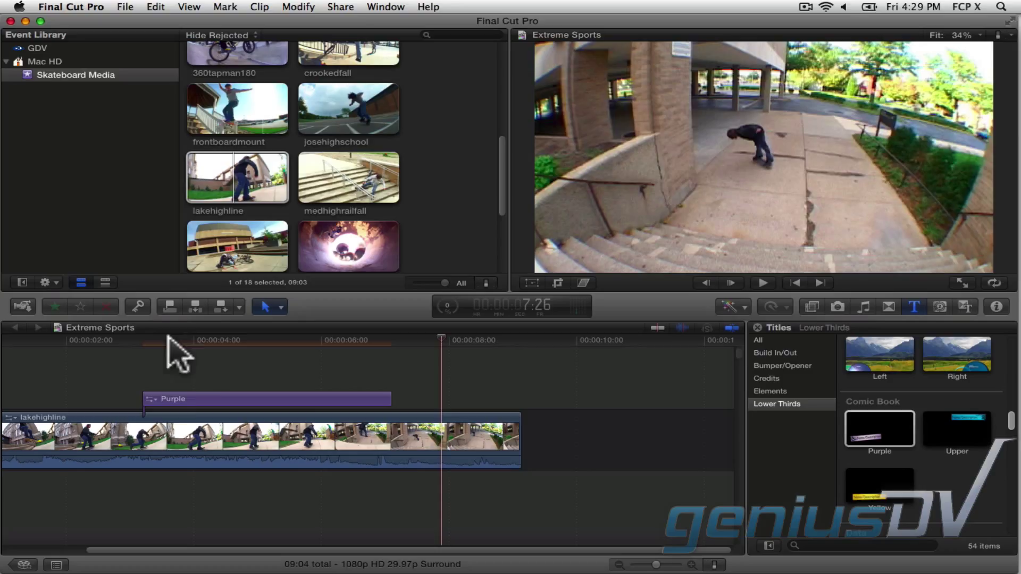
# Replace the Purple title's Name/Description text with 'Extreme Sports' and play it back
pyautogui.click(211, 399)
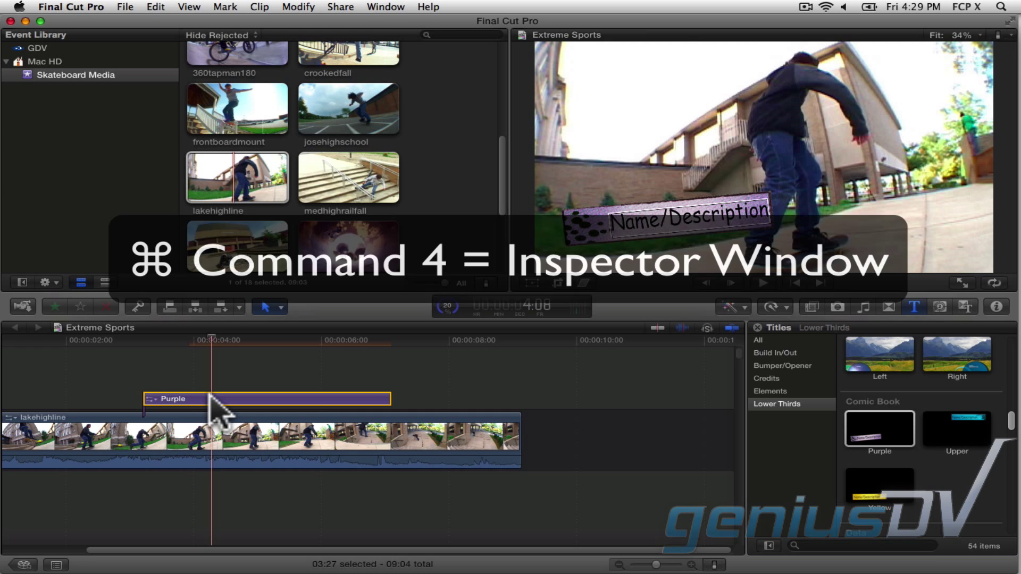
pyautogui.press('super+4')
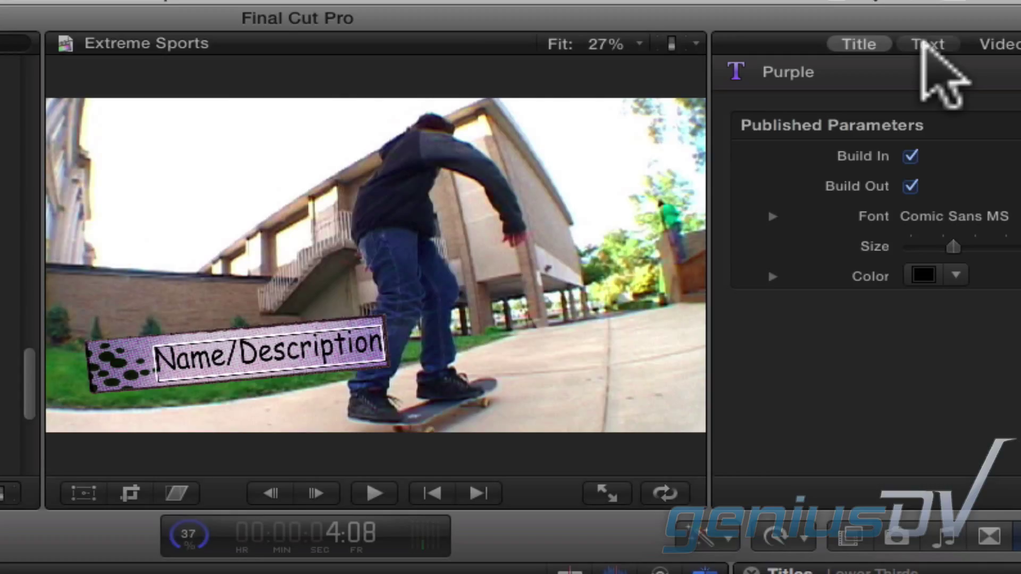
pyautogui.click(925, 45)
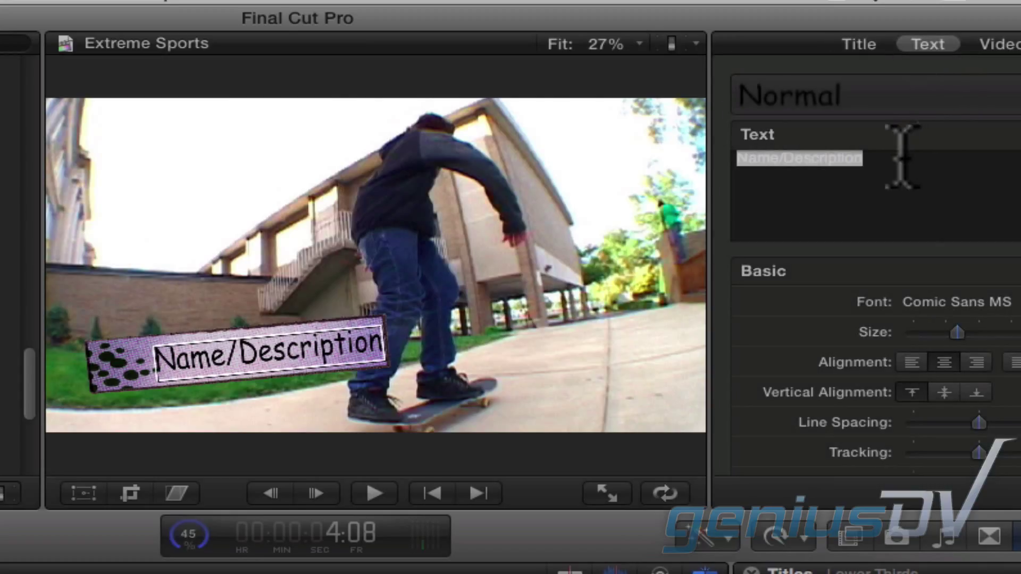
pyautogui.tripleClick(902, 157)
pyautogui.write('Extreme Sports')
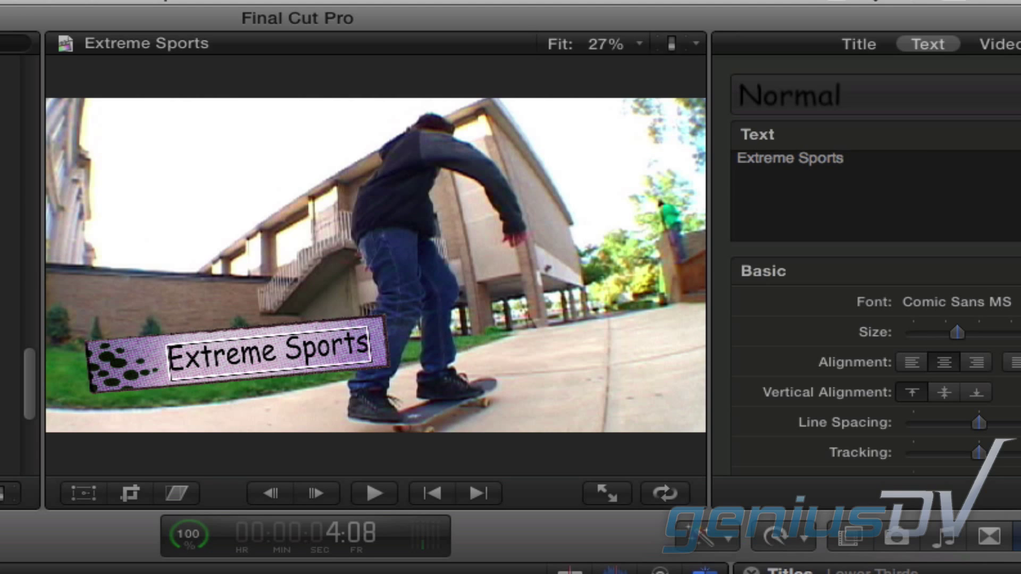
pyautogui.press('space')
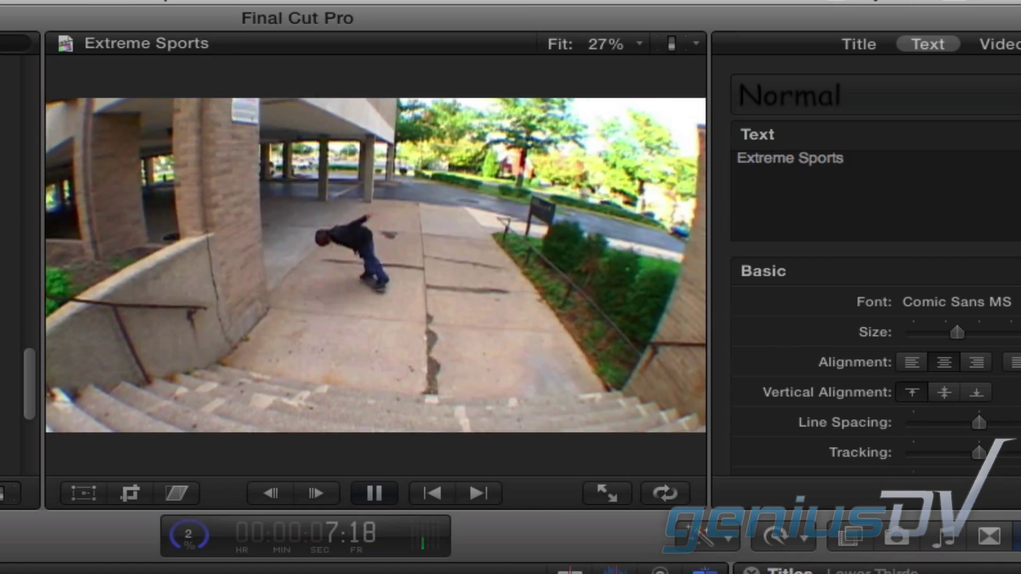
pyautogui.press('space')
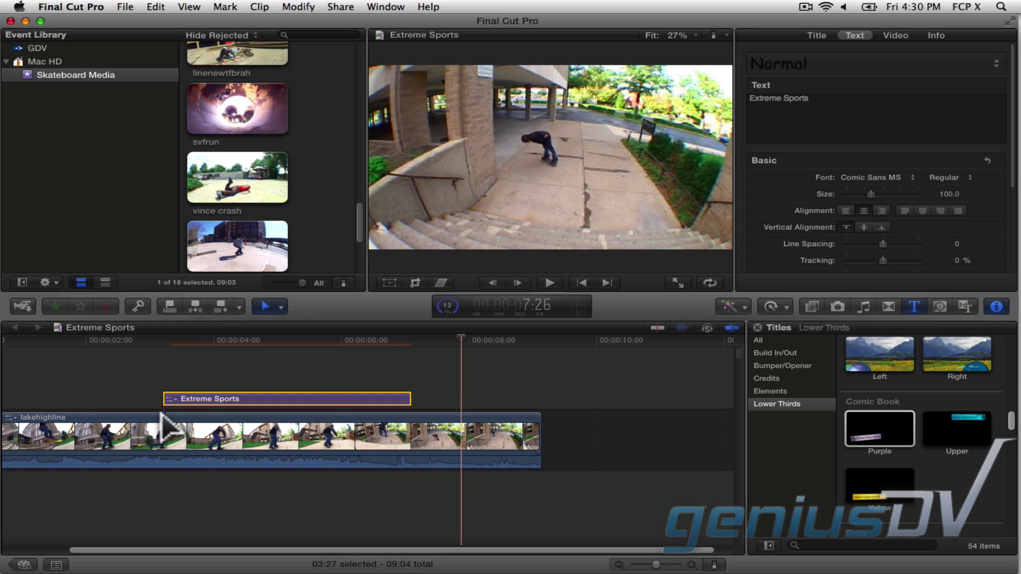
# Move the lakehighline clip later and open a copy of the Purple lower third in Motion
pyautogui.moveTo(88, 427); pyautogui.dragTo(129, 414)
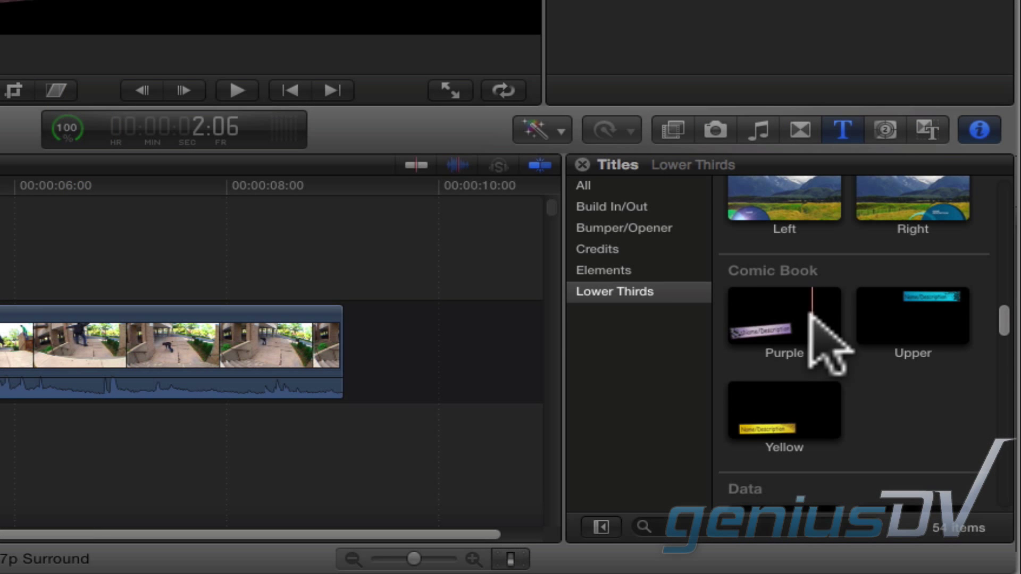
pyautogui.rightClick(809, 315)
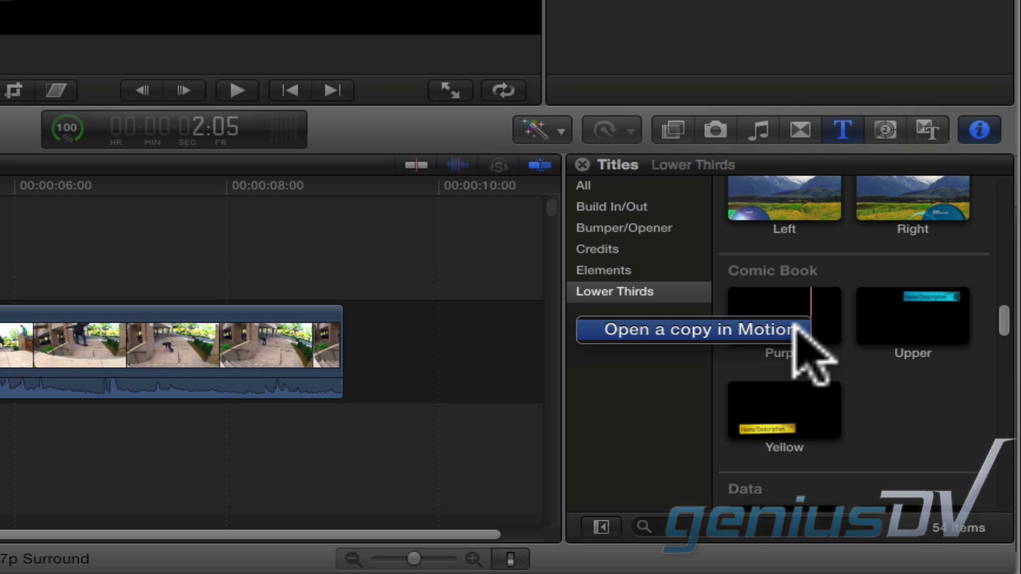
pyautogui.click(792, 330)
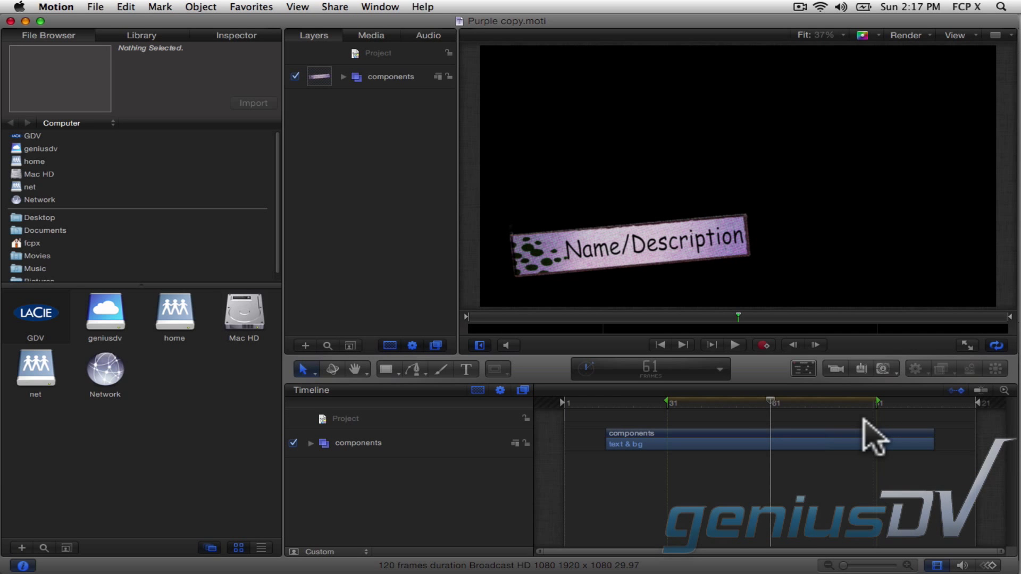
# Scrub Motion's playhead back from frame 61 to about frame 35 to watch the label enter
pyautogui.moveTo(752, 401); pyautogui.dragTo(695, 401)
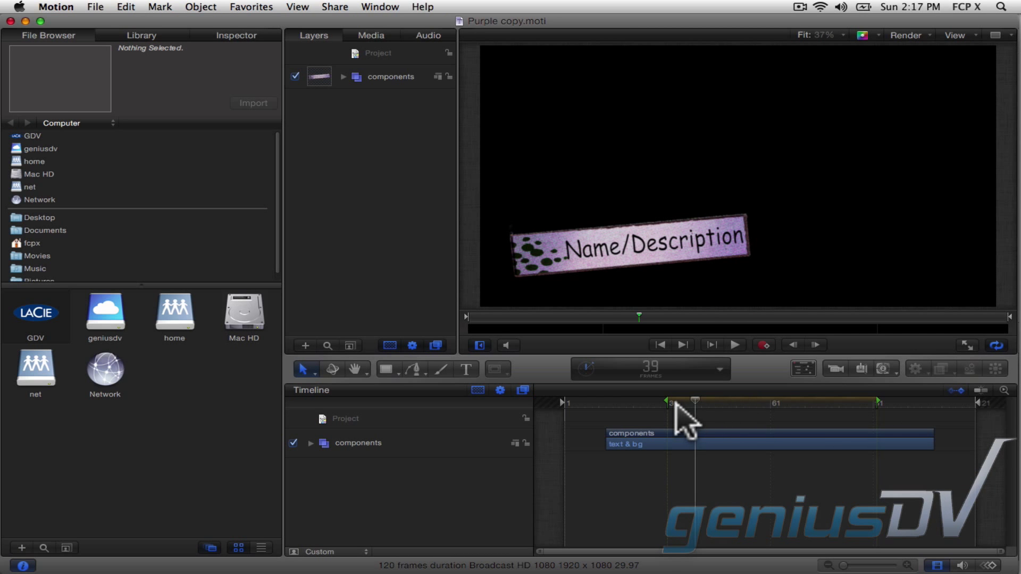
pyautogui.moveTo(633, 403); pyautogui.dragTo(932, 402)
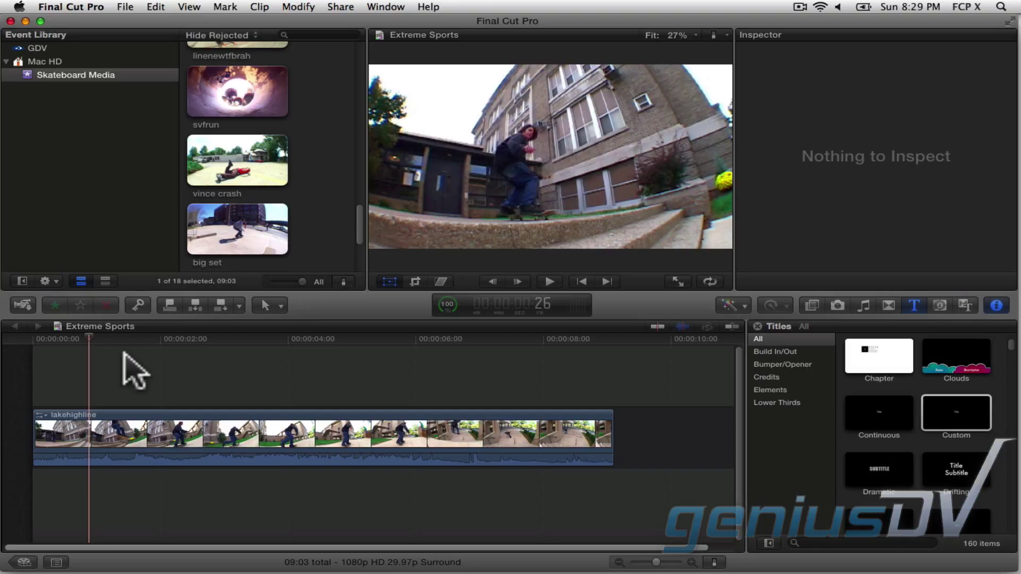
# Connect a Custom title spanning about 5:19 over the middle of the lakehighline clip
pyautogui.press('r')
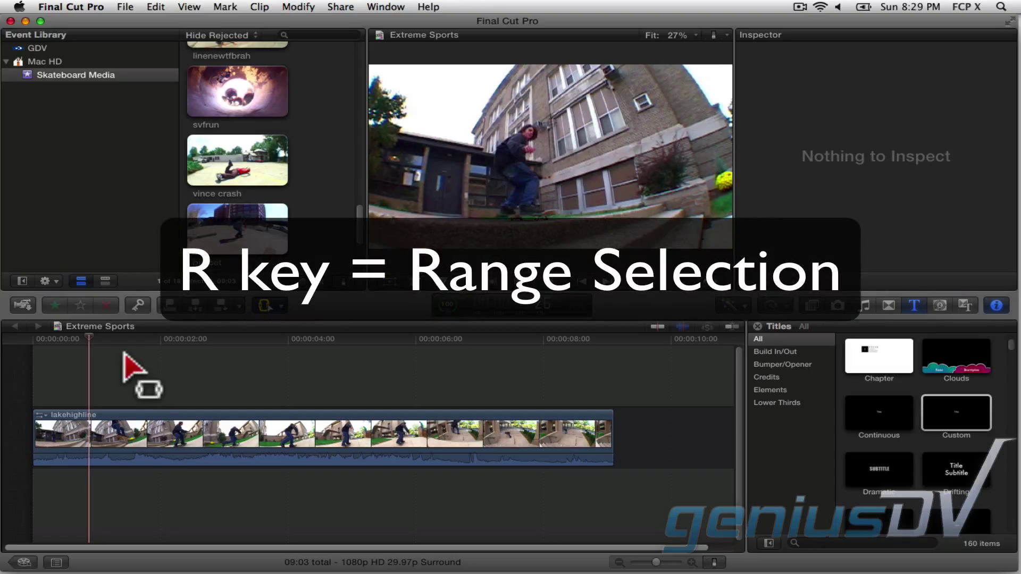
pyautogui.moveTo(126, 418); pyautogui.dragTo(483, 441)
pyautogui.press('super+4')
pyautogui.press('a')
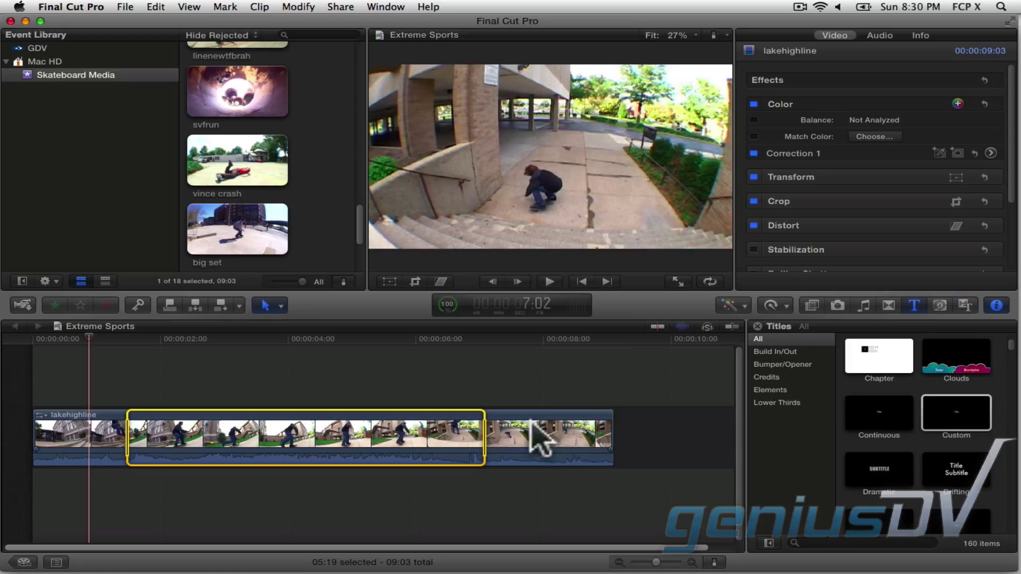
pyautogui.click(938, 408)
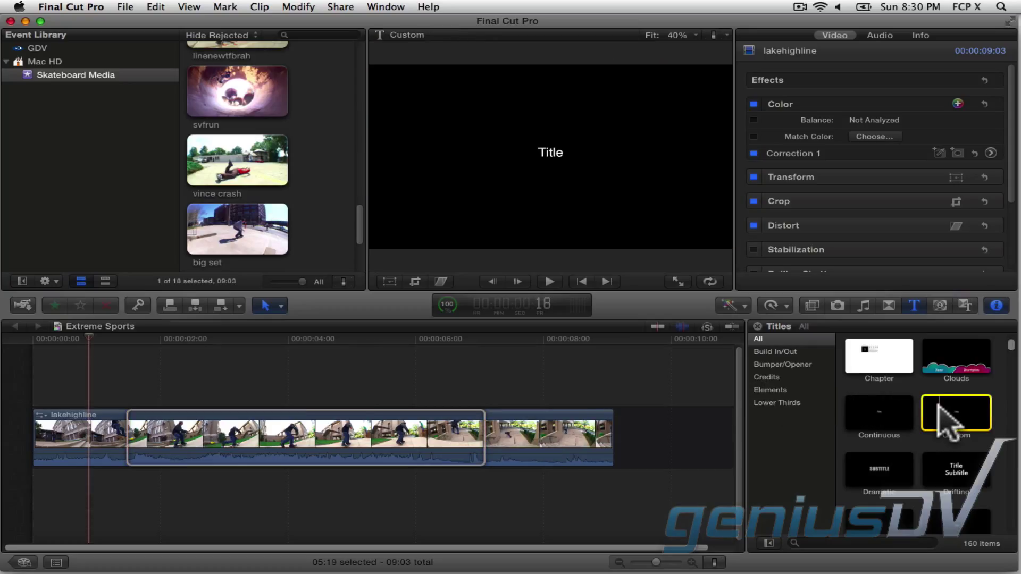
pyautogui.press('q')
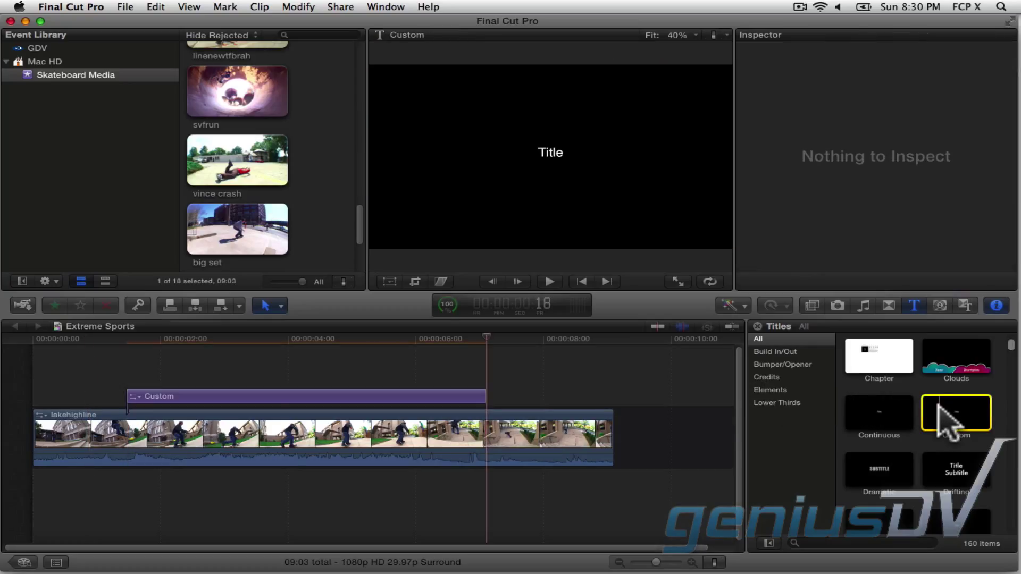
pyautogui.moveTo(493, 337); pyautogui.dragTo(148, 337)
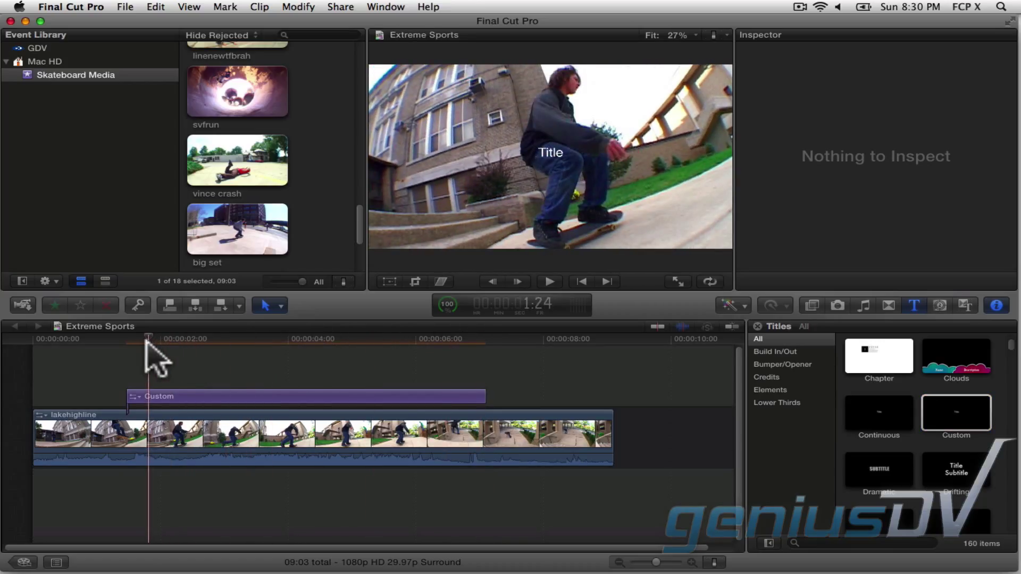
# Set the Custom title's Helvetica text Size from 72 to 250 in the Text Inspector
pyautogui.click(176, 396)
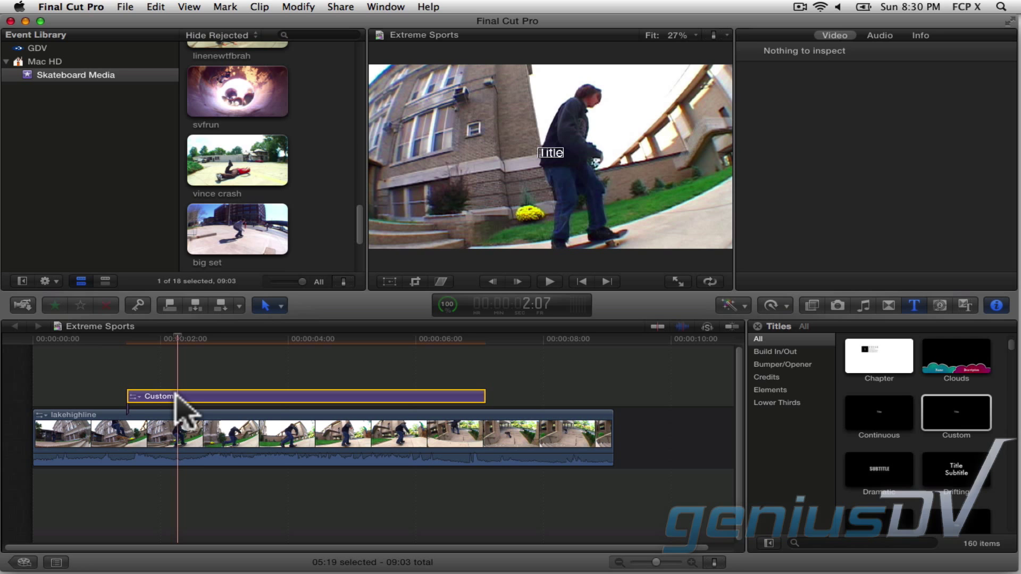
pyautogui.doubleClick(176, 396)
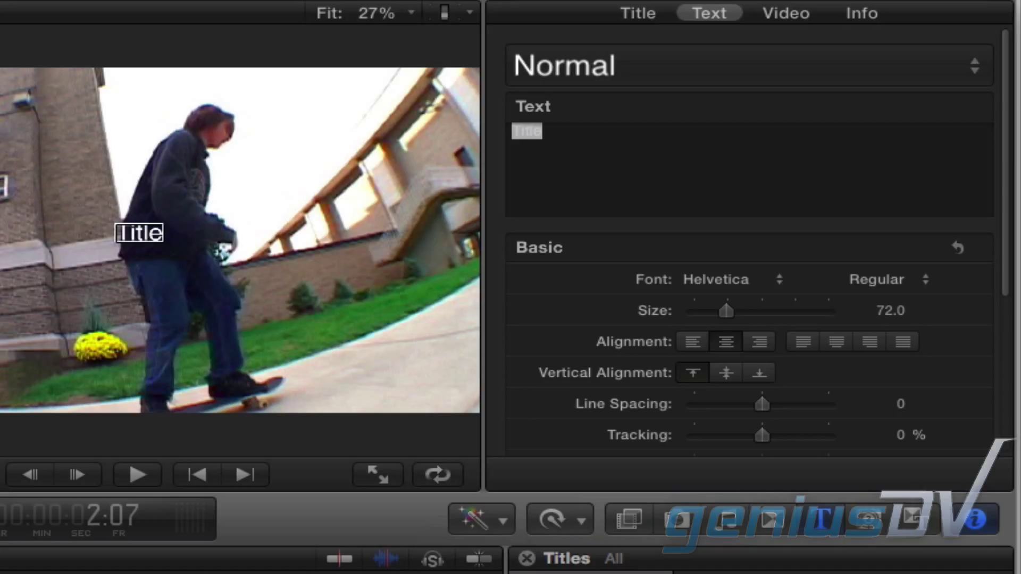
pyautogui.click(698, 11)
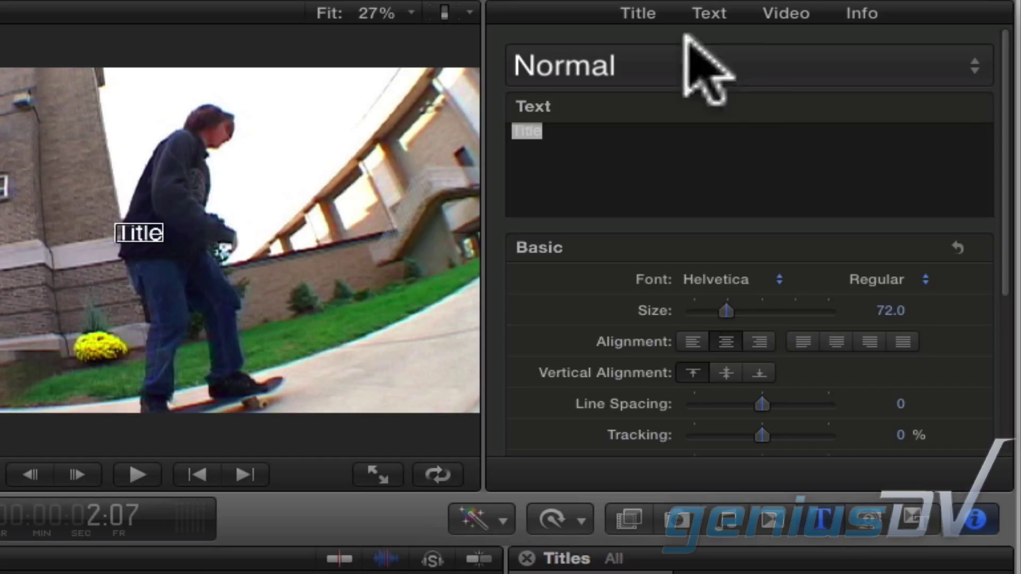
pyautogui.moveTo(721, 304); pyautogui.dragTo(803, 314)
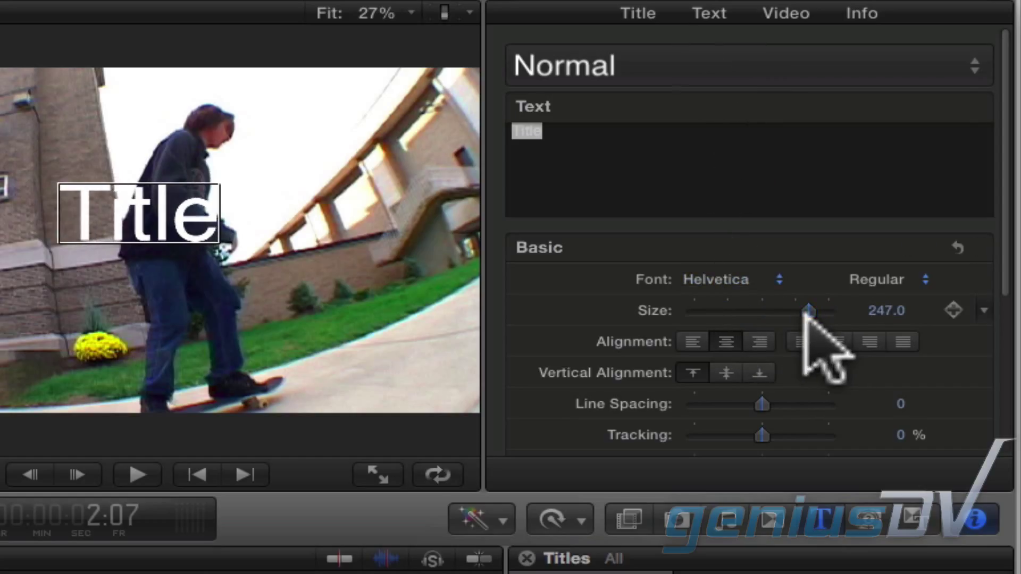
pyautogui.moveTo(882, 315); pyautogui.dragTo(882, 260)
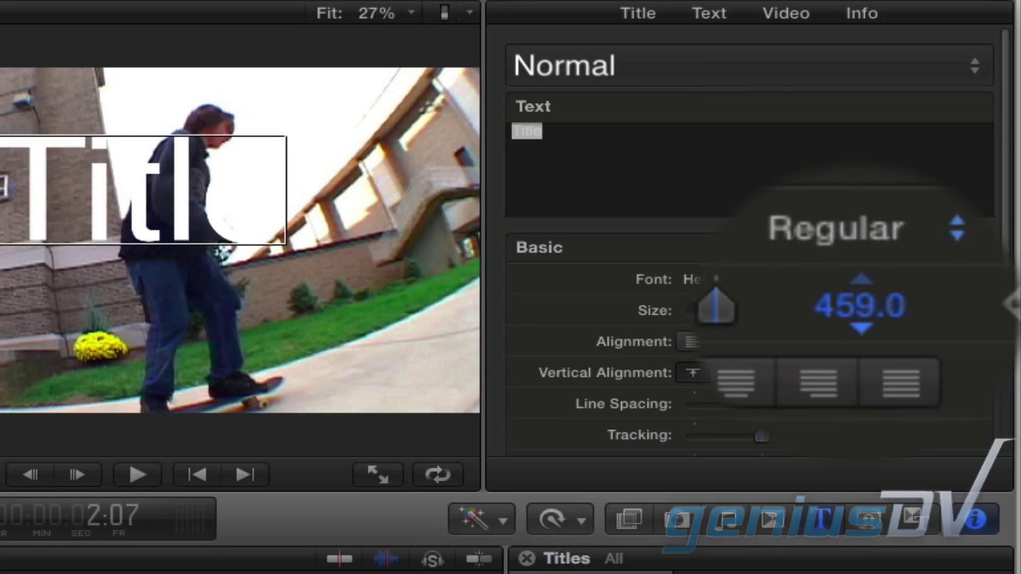
pyautogui.click(856, 308)
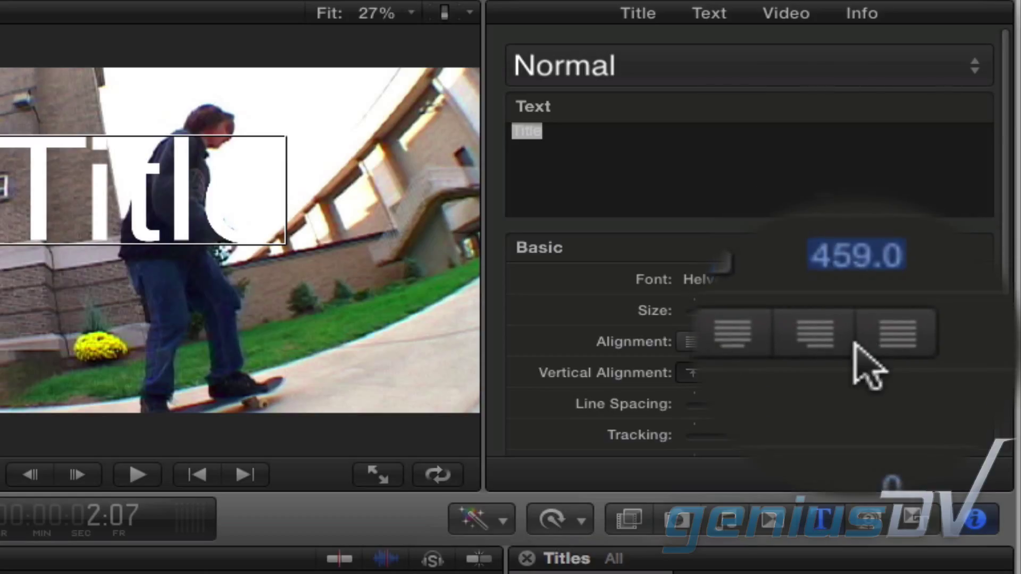
pyautogui.write('250')
pyautogui.press('Return')
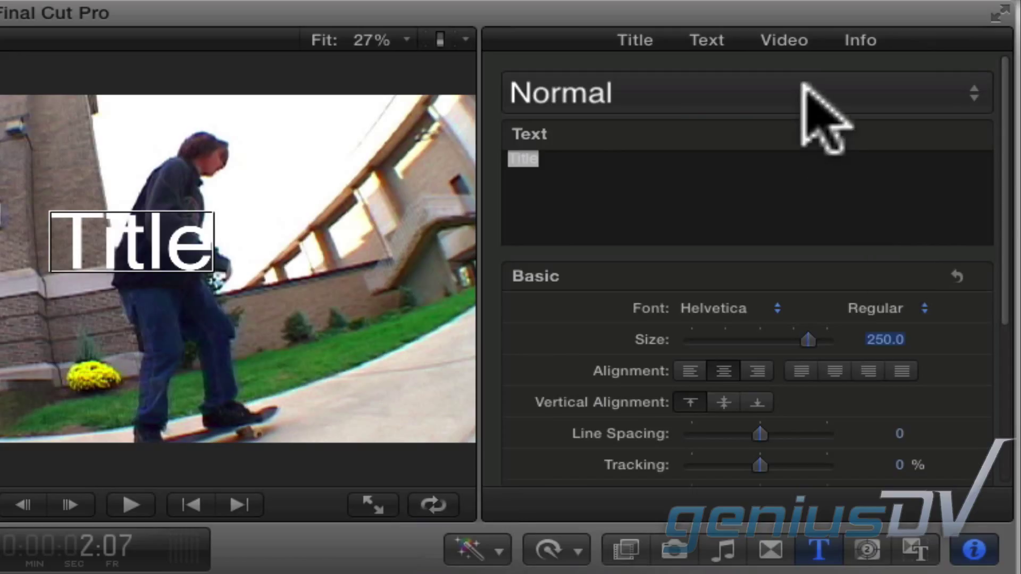
# Apply the Aqua Fade text preset, giving the 'Title' text a teal gradient
pyautogui.click(803, 88)
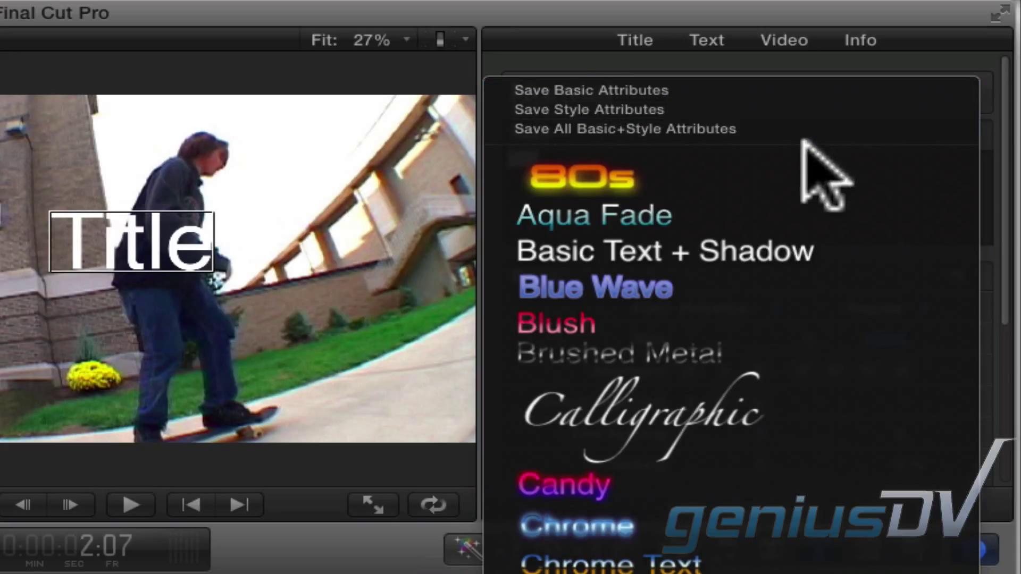
pyautogui.click(822, 210)
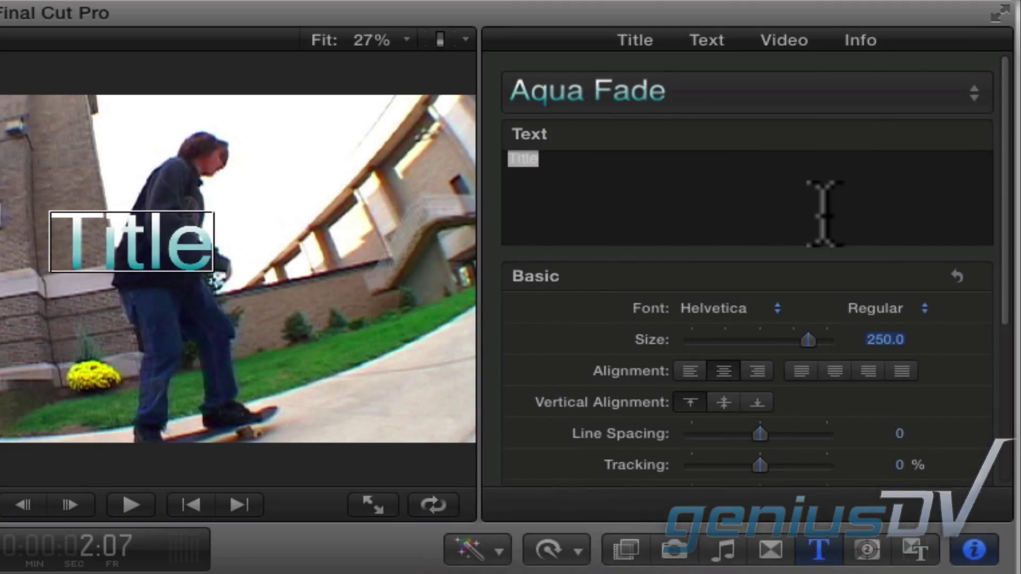
# Set the title font to HeadLineA and change its text to 'Extreme Sports'
pyautogui.click(779, 308)
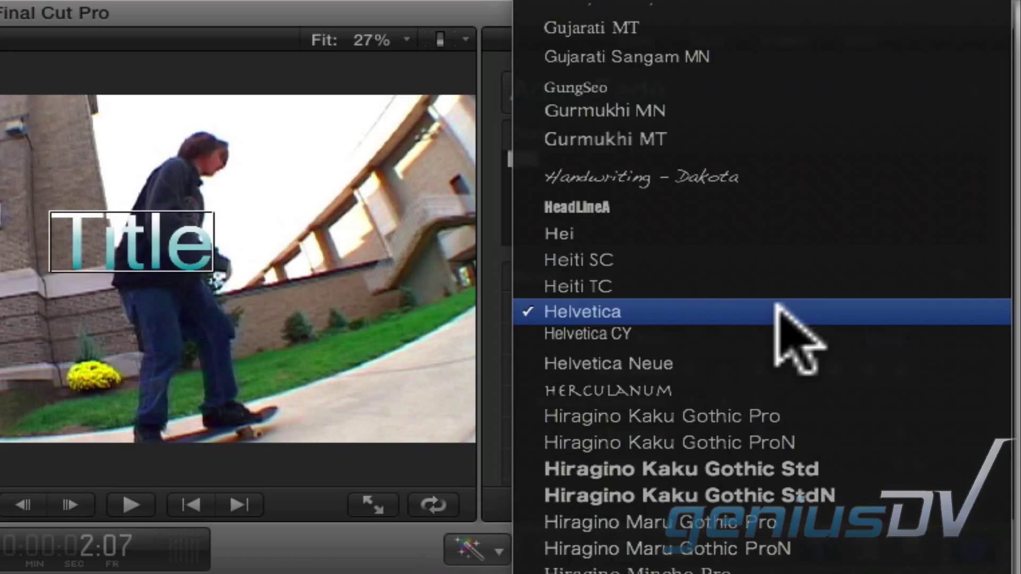
pyautogui.click(728, 208)
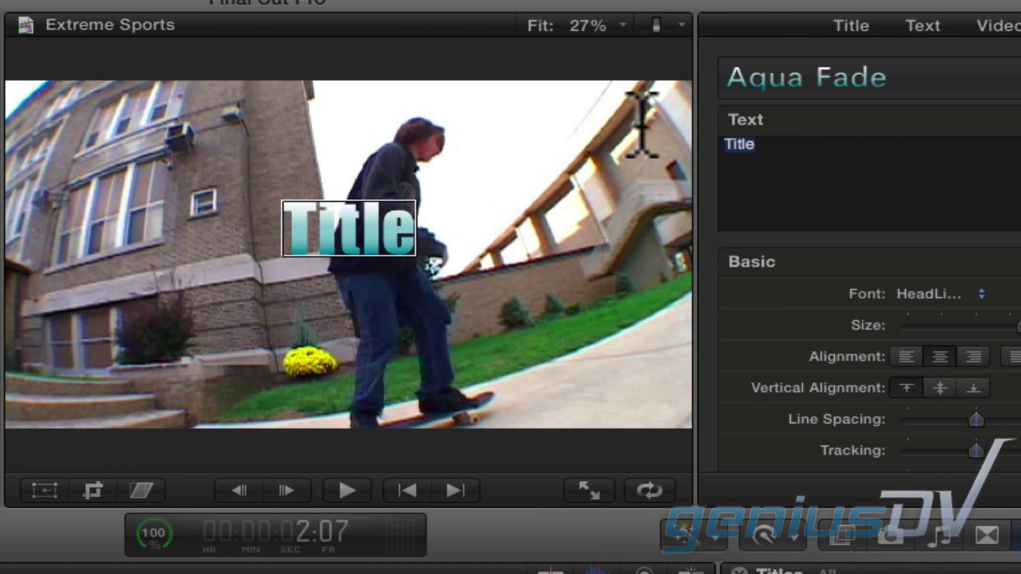
pyautogui.write('Extreme ')
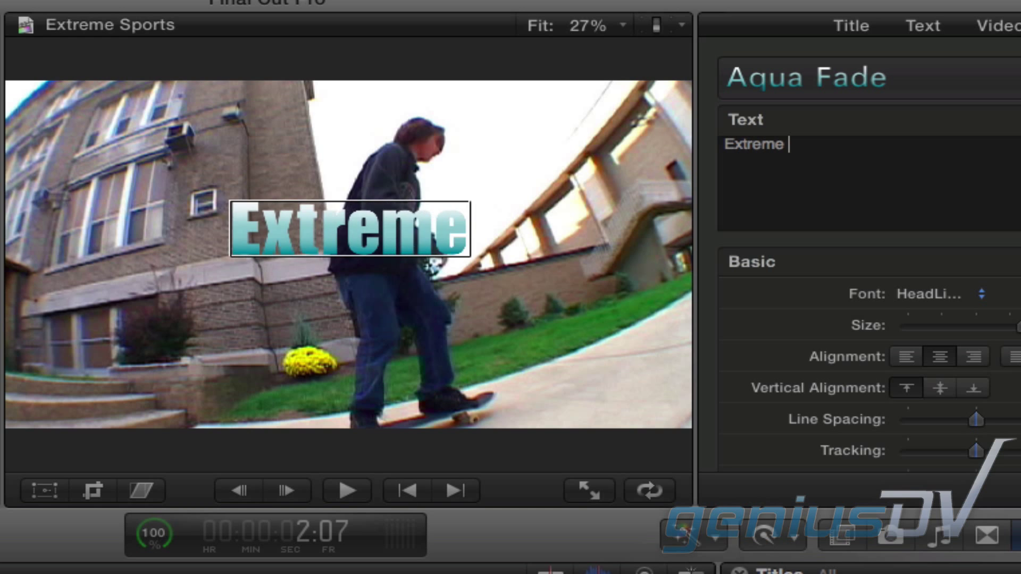
pyautogui.write('Sports')
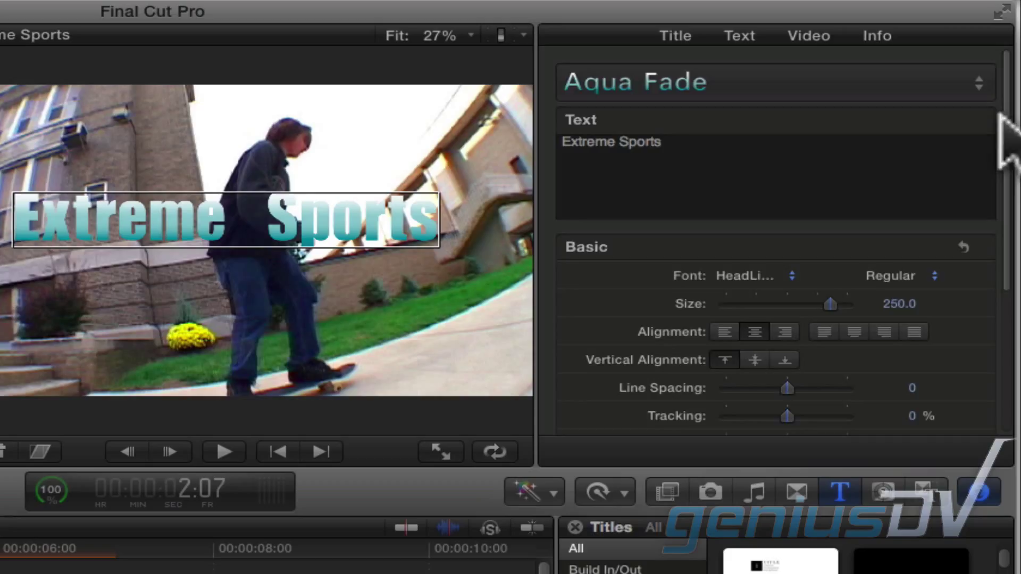
# Turn on a near-white title outline with width 8.0 and blur 8.75
pyautogui.scroll(-2, 1018, 143)
pyautogui.scroll(-5, 1004, 160)
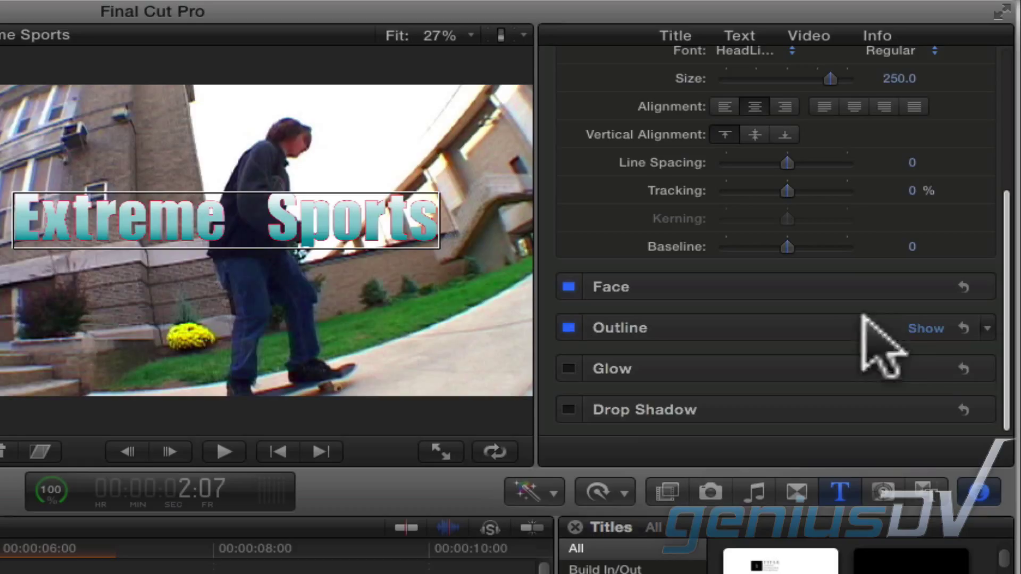
pyautogui.click(922, 328)
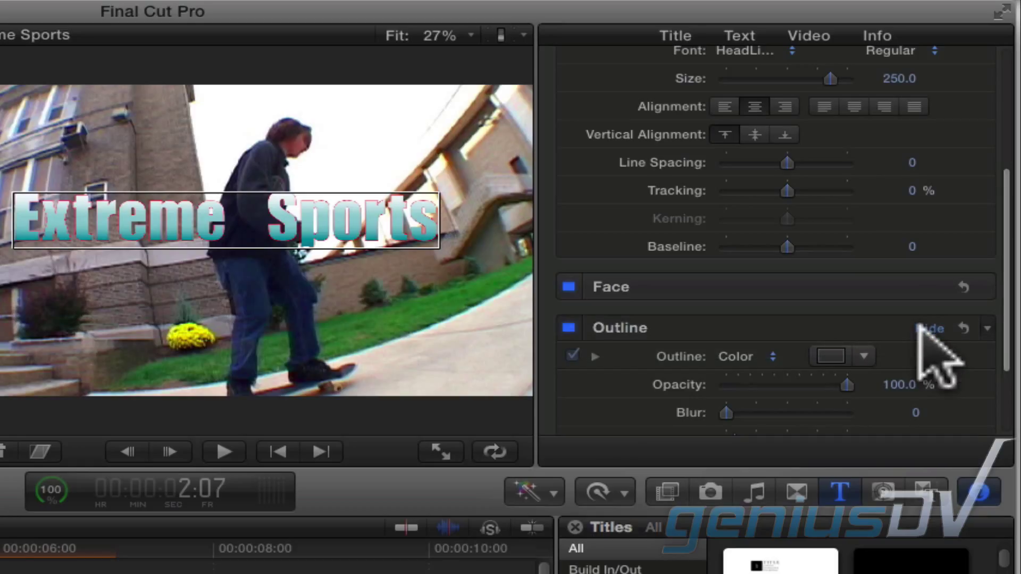
pyautogui.scroll(-5, 1005, 298)
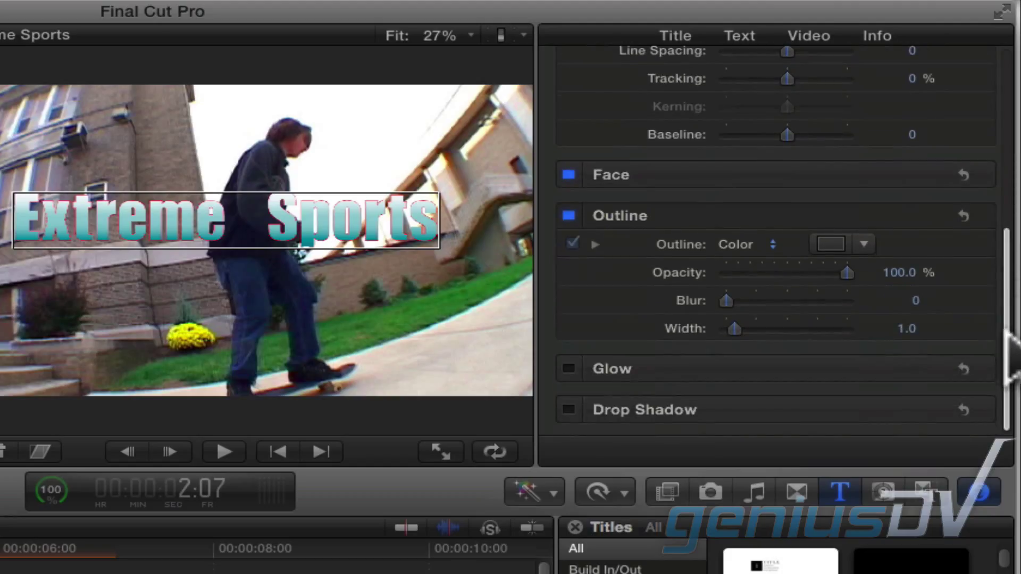
pyautogui.click(742, 329)
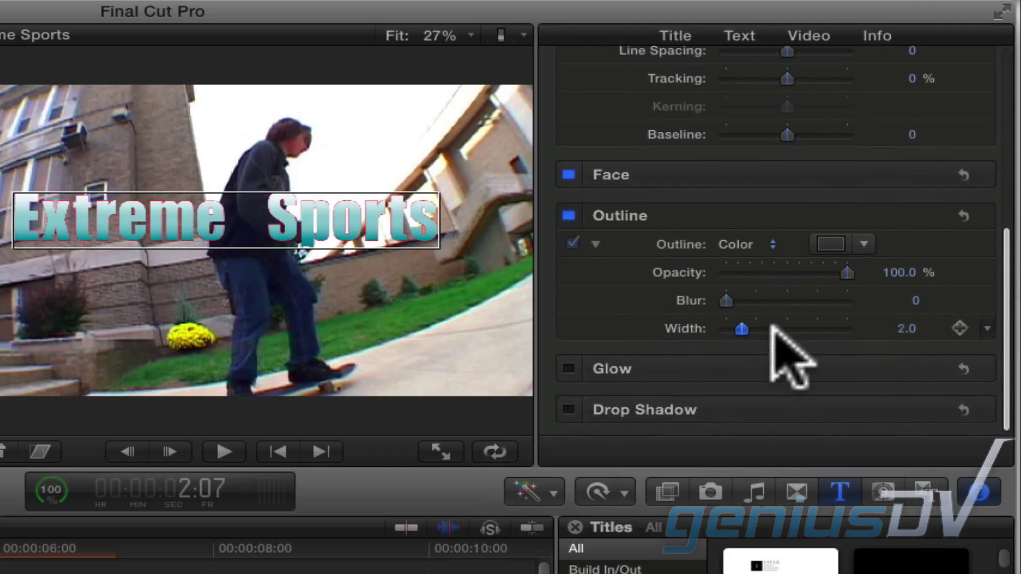
pyautogui.moveTo(773, 326); pyautogui.dragTo(795, 329)
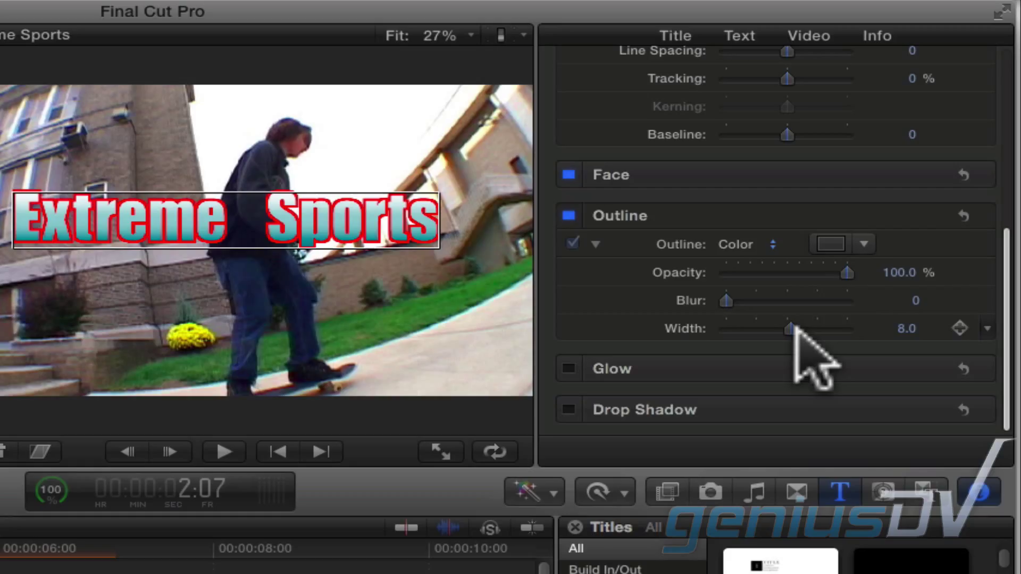
pyautogui.click(864, 245)
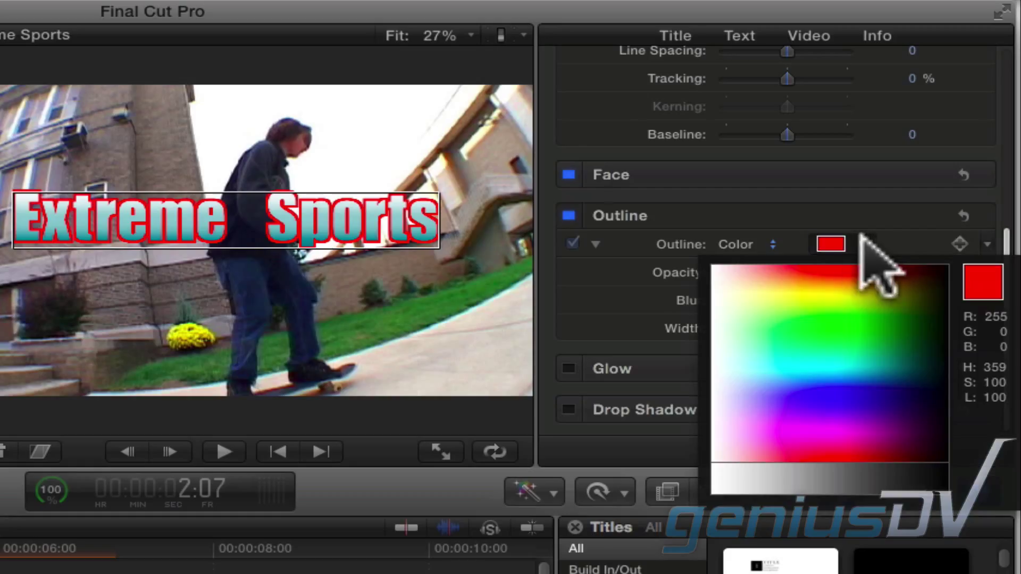
pyautogui.click(718, 314)
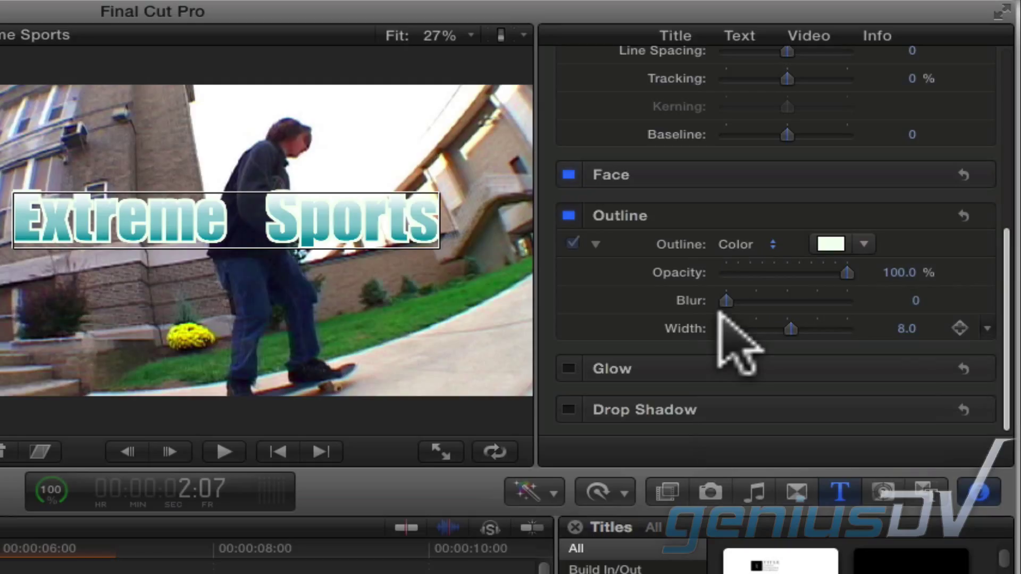
pyautogui.moveTo(774, 312); pyautogui.dragTo(829, 301)
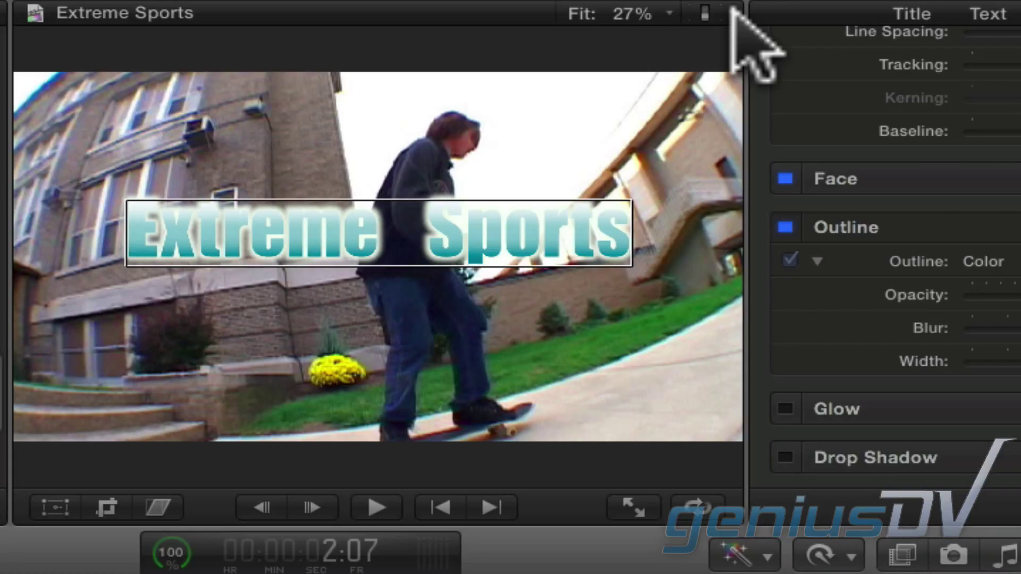
# Turn on the Title/Action Safe Zones overlay in the viewer
pyautogui.click(729, 8)
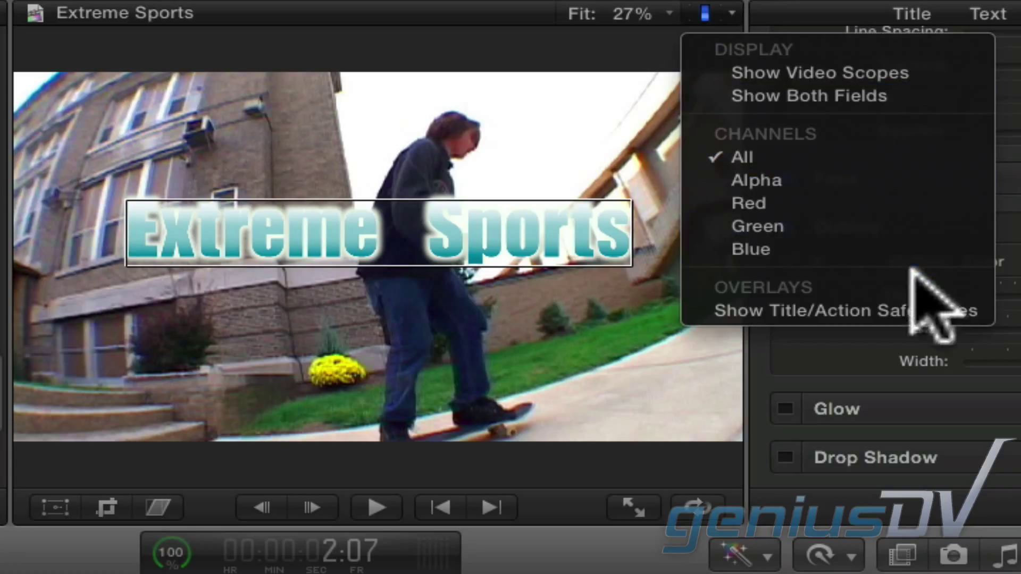
pyautogui.click(911, 319)
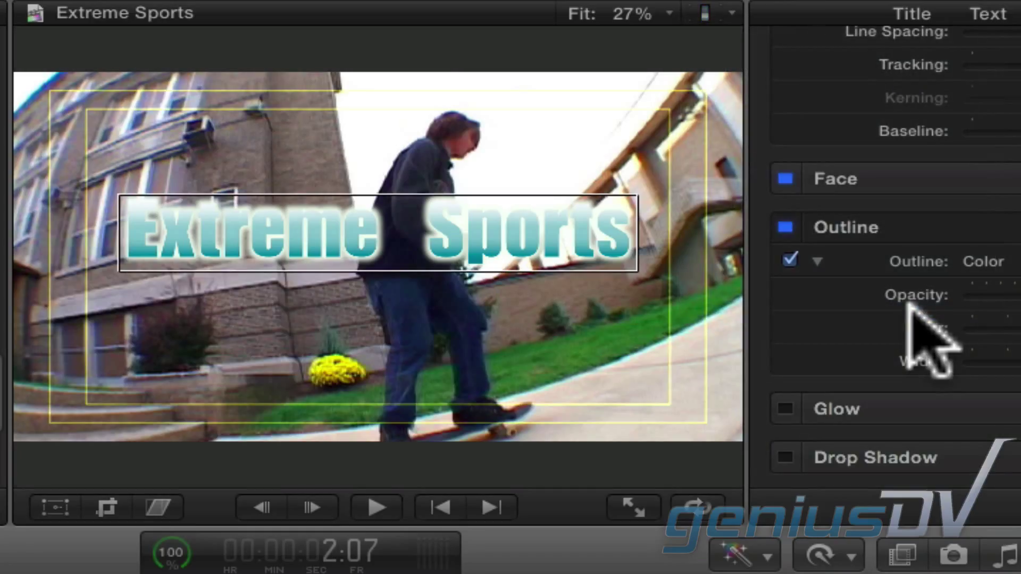
# Drag the Extreme Sports title down near the bottom of the frame
pyautogui.click(53, 508)
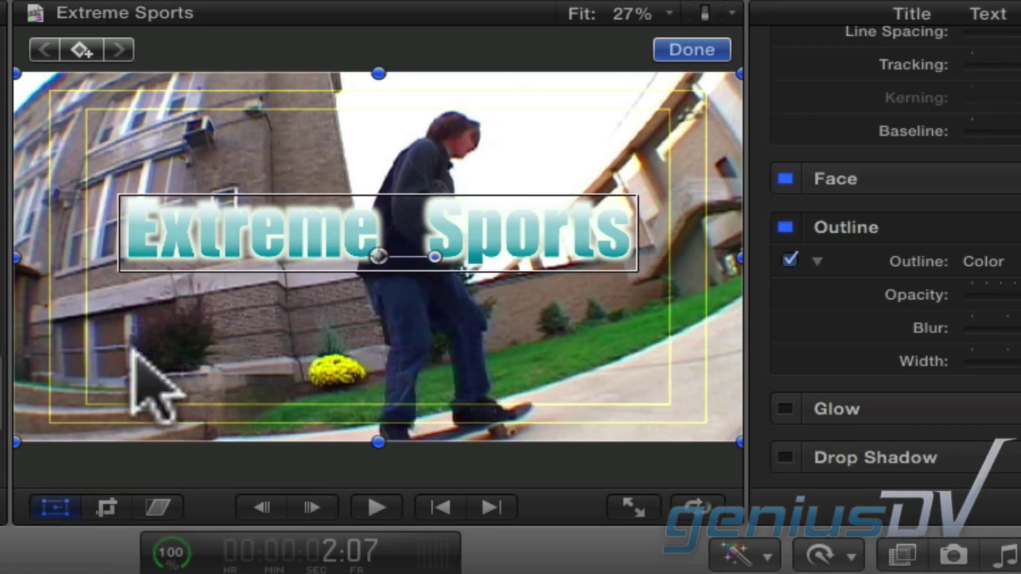
pyautogui.moveTo(207, 230); pyautogui.dragTo(194, 379)
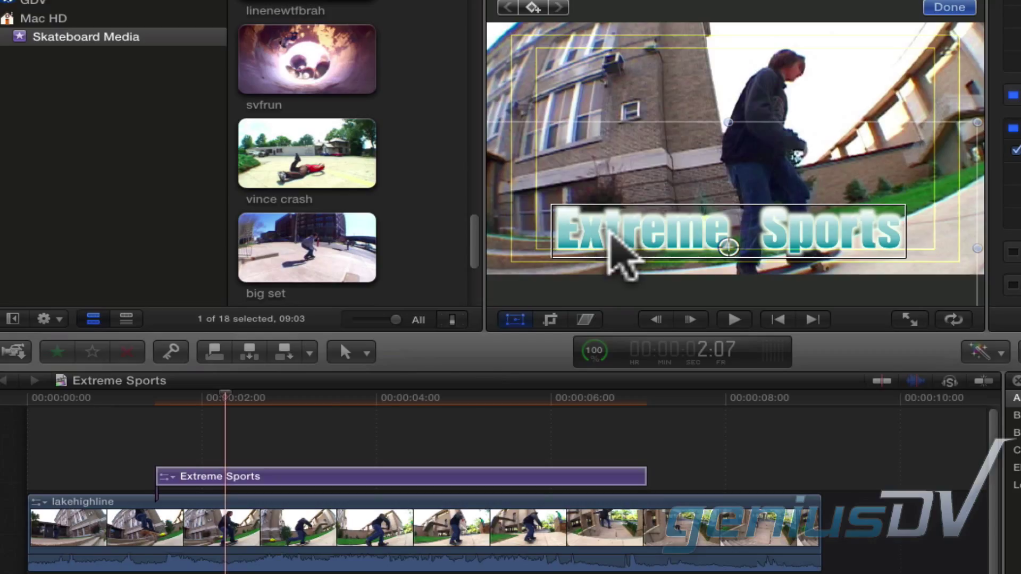
pyautogui.click(178, 398)
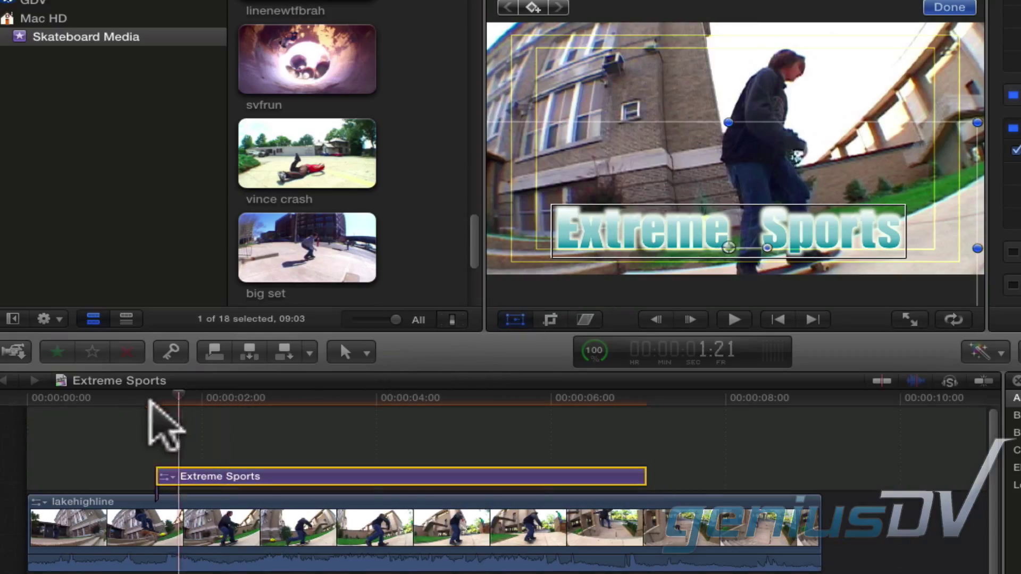
# Play the timeline from just before the title to preview its new position
pyautogui.click(90, 398)
pyautogui.press('space')
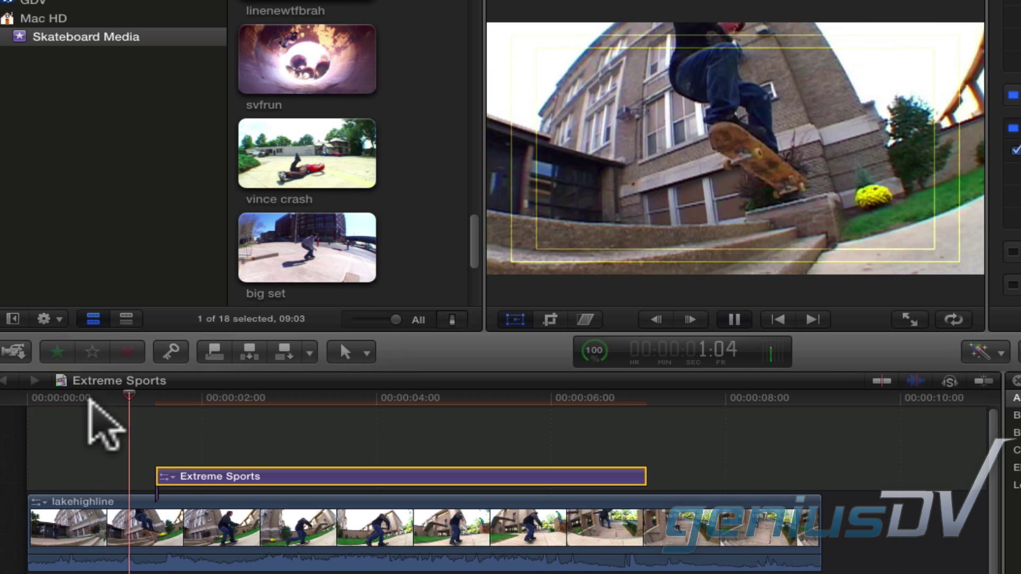
pyautogui.press('space')
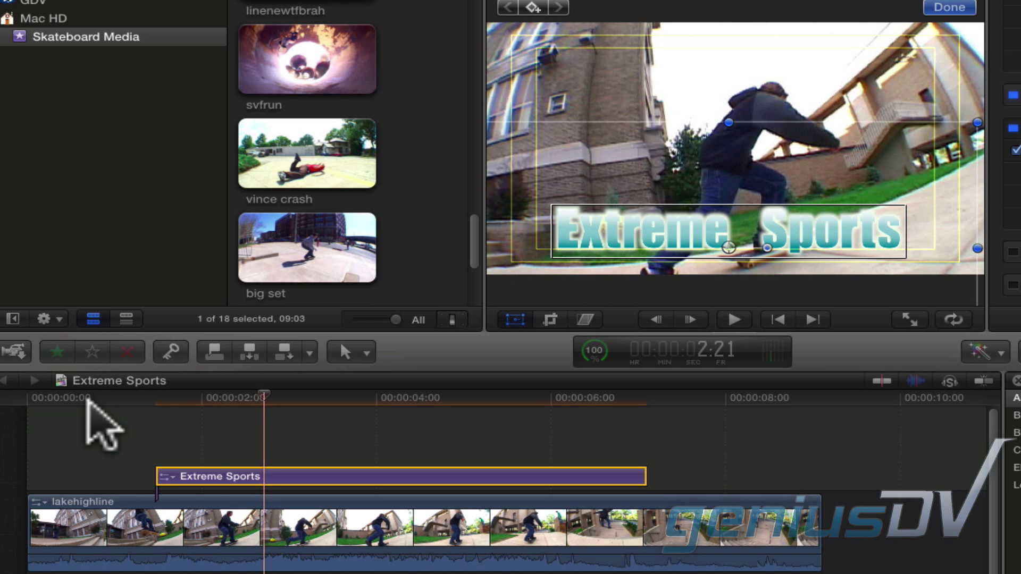
pyautogui.moveTo(262, 396); pyautogui.dragTo(163, 400)
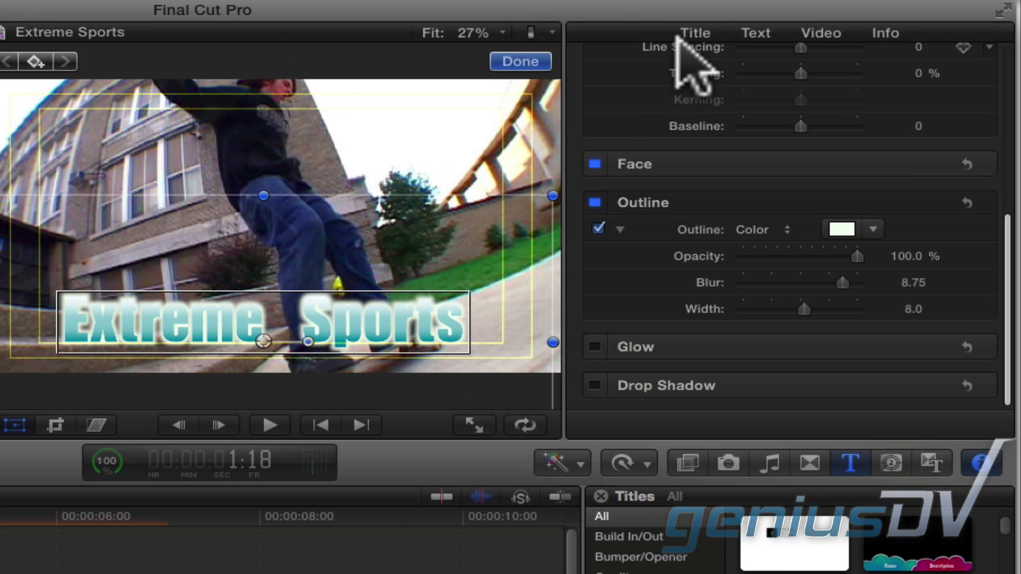
# Set the title's In Opacity to 0% and play back the character-by-character fade-in
pyautogui.click(691, 33)
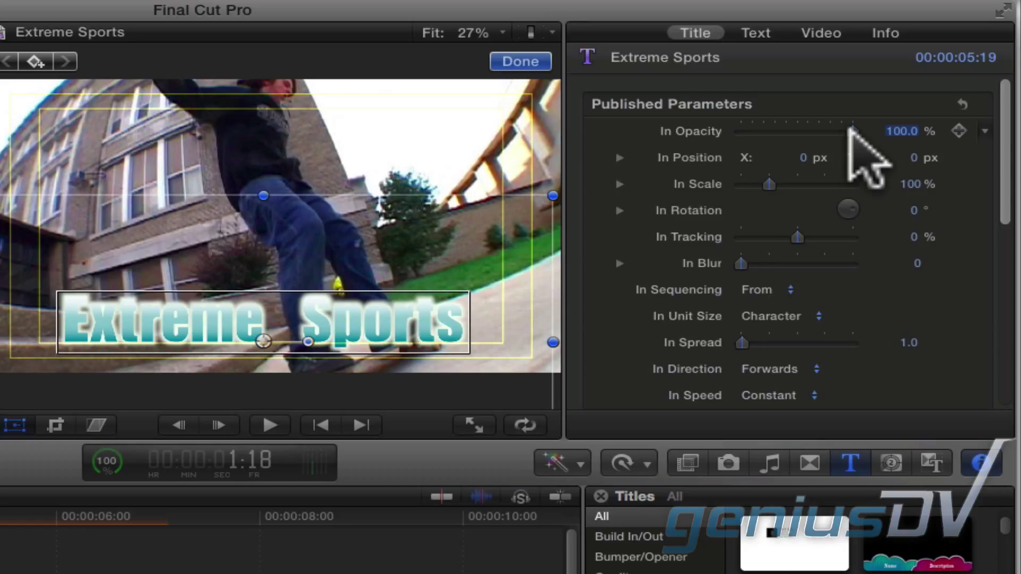
pyautogui.moveTo(849, 131); pyautogui.dragTo(713, 136)
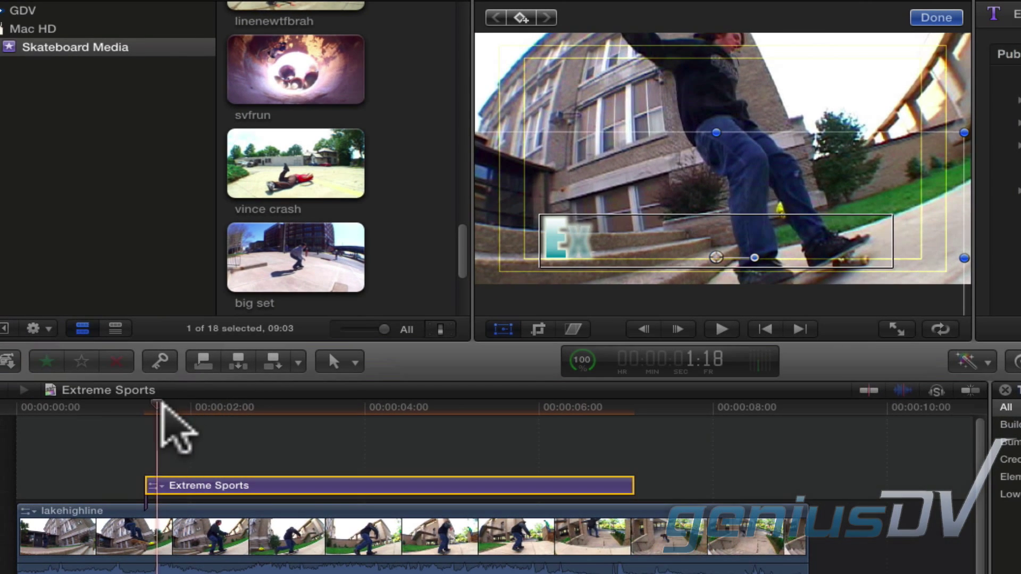
pyautogui.moveTo(159, 404); pyautogui.dragTo(112, 407)
pyautogui.press('space')
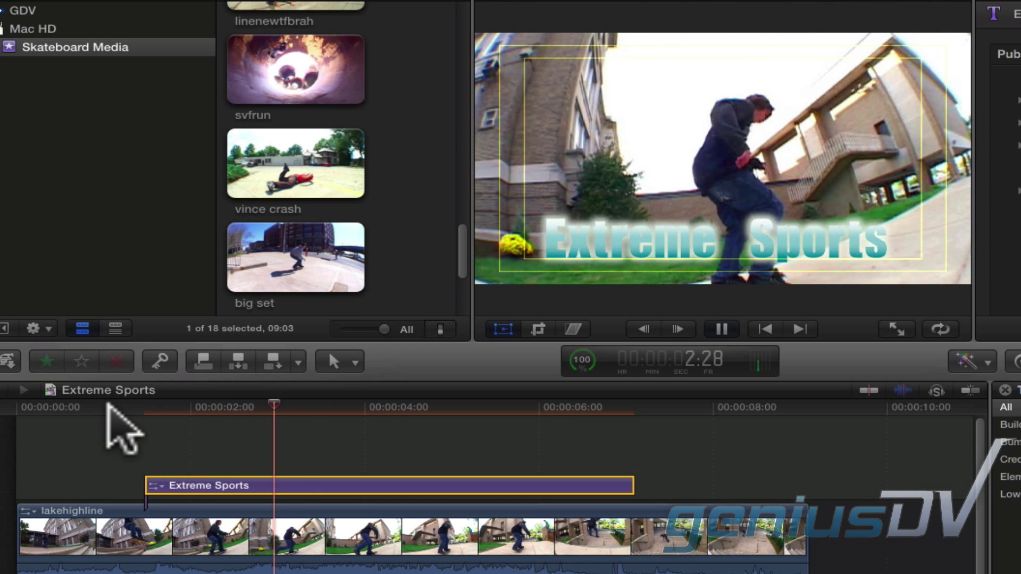
pyautogui.press('space')
pyautogui.click(196, 409)
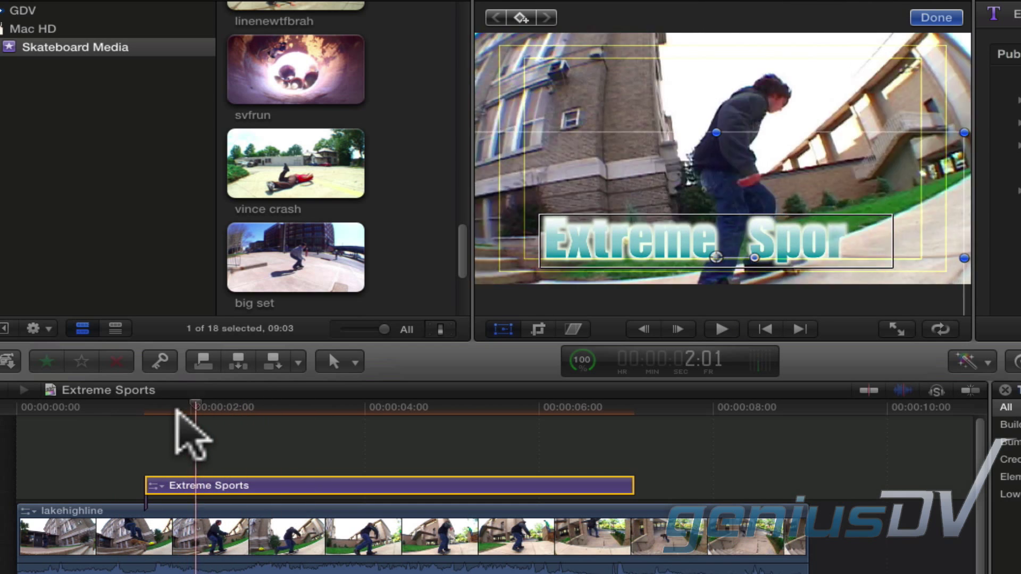
pyautogui.moveTo(177, 410); pyautogui.dragTo(162, 411)
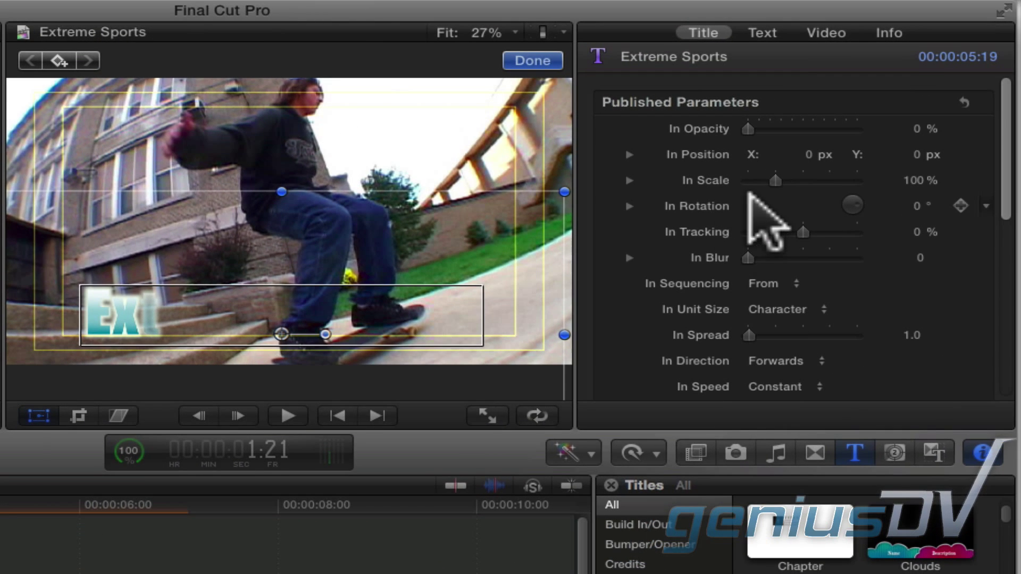
# Set In Scale 288%, In Spread 6.0, Out Opacity 0% and Out Spread 27
pyautogui.moveTo(776, 180); pyautogui.dragTo(825, 180)
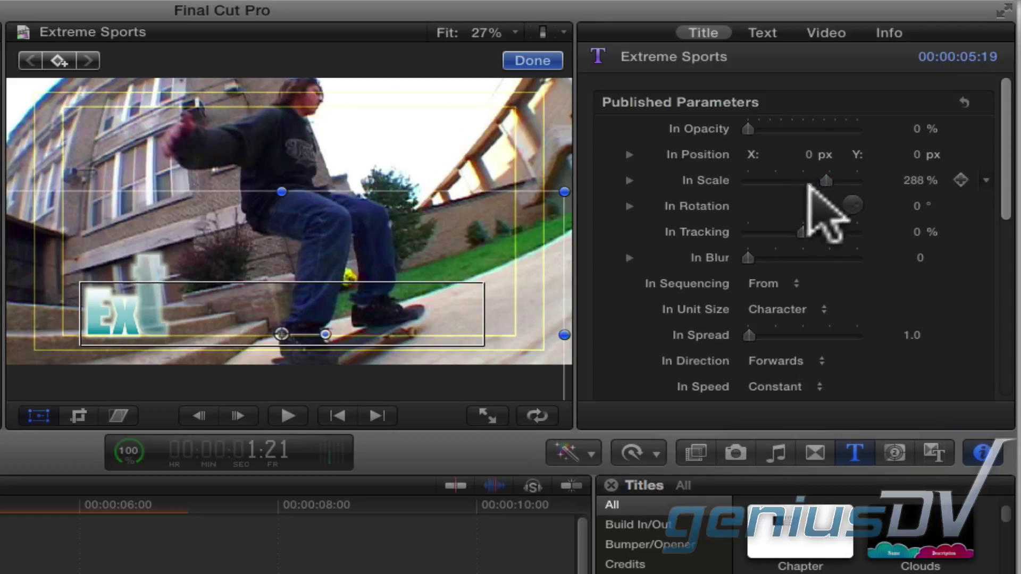
pyautogui.moveTo(752, 336)
pyautogui.mouseDown()
pyautogui.moveTo(762, 335)
pyautogui.moveTo(754, 332)
pyautogui.mouseUp()
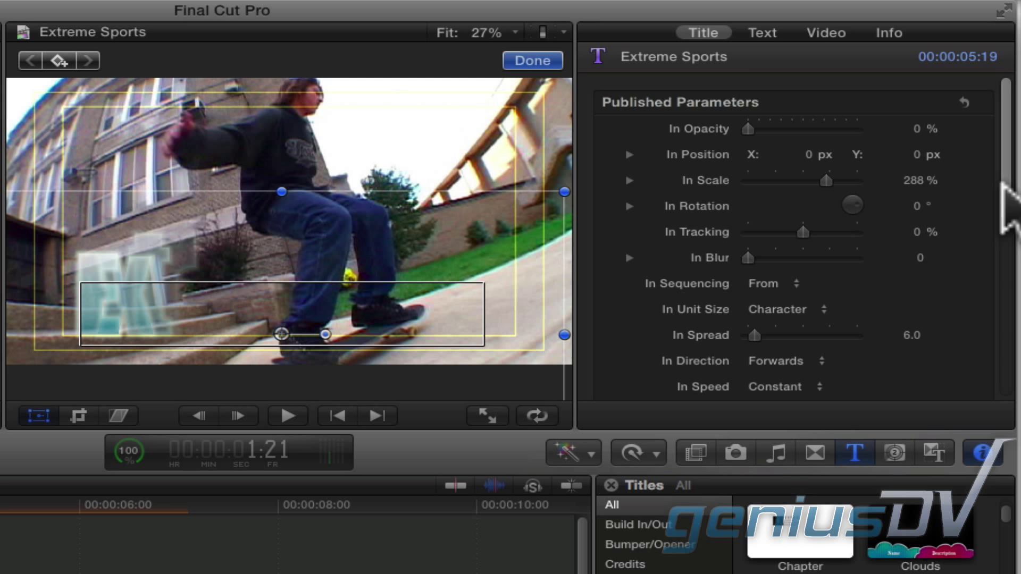
pyautogui.moveTo(1005, 201); pyautogui.dragTo(1017, 330)
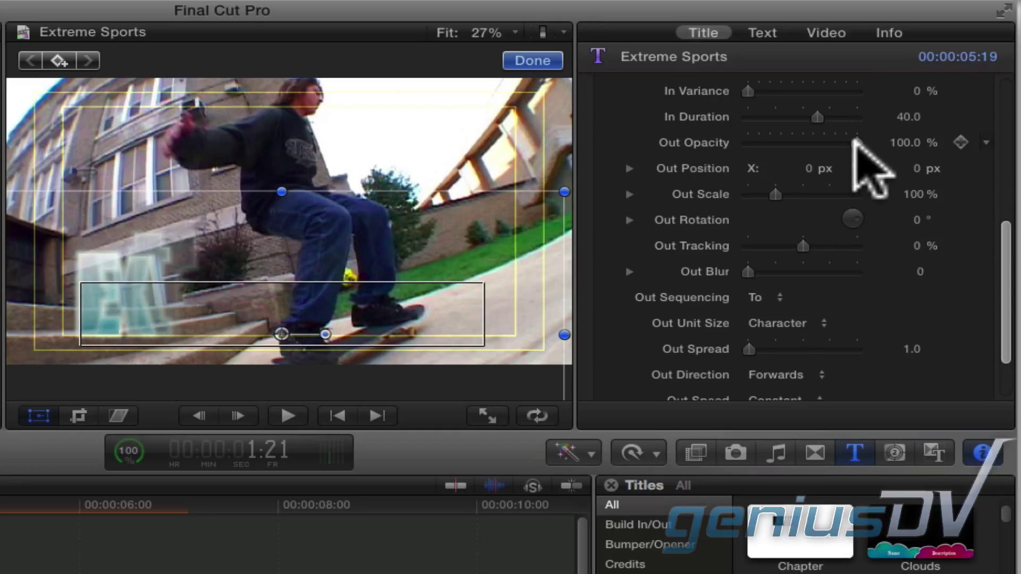
pyautogui.moveTo(851, 142); pyautogui.dragTo(741, 140)
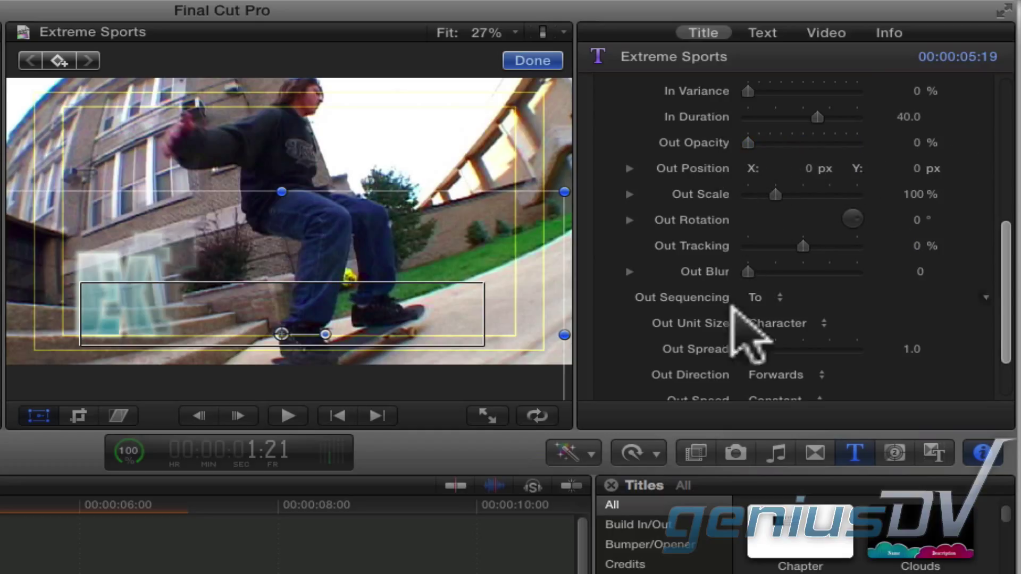
pyautogui.moveTo(749, 349); pyautogui.dragTo(777, 349)
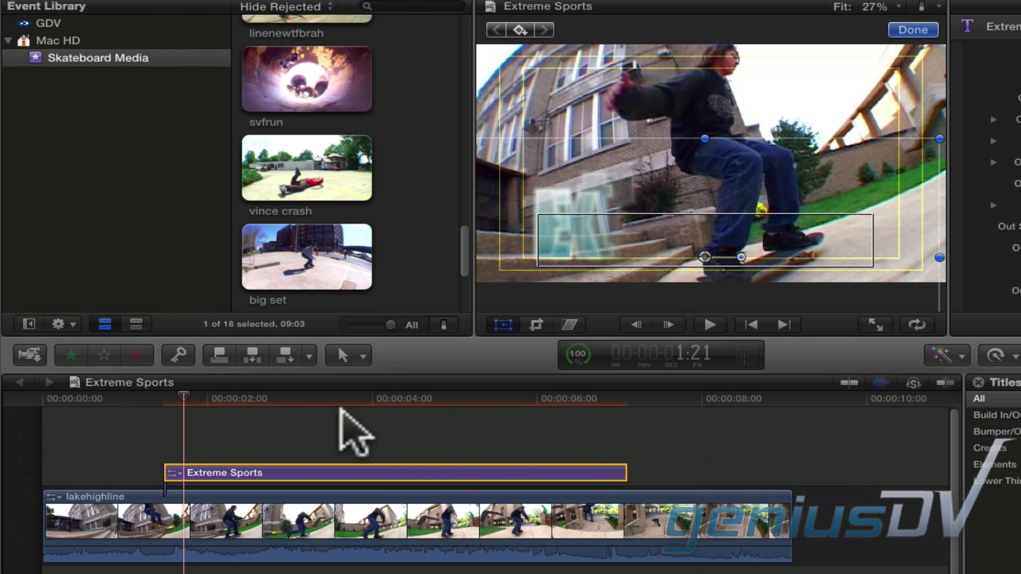
pyautogui.moveTo(254, 394); pyautogui.dragTo(108, 403)
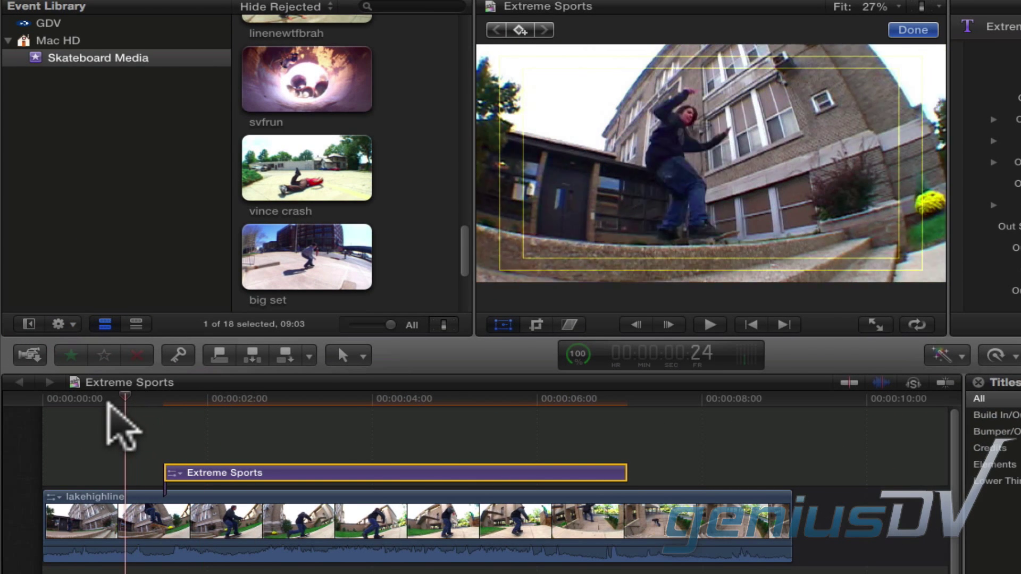
pyautogui.press('space')
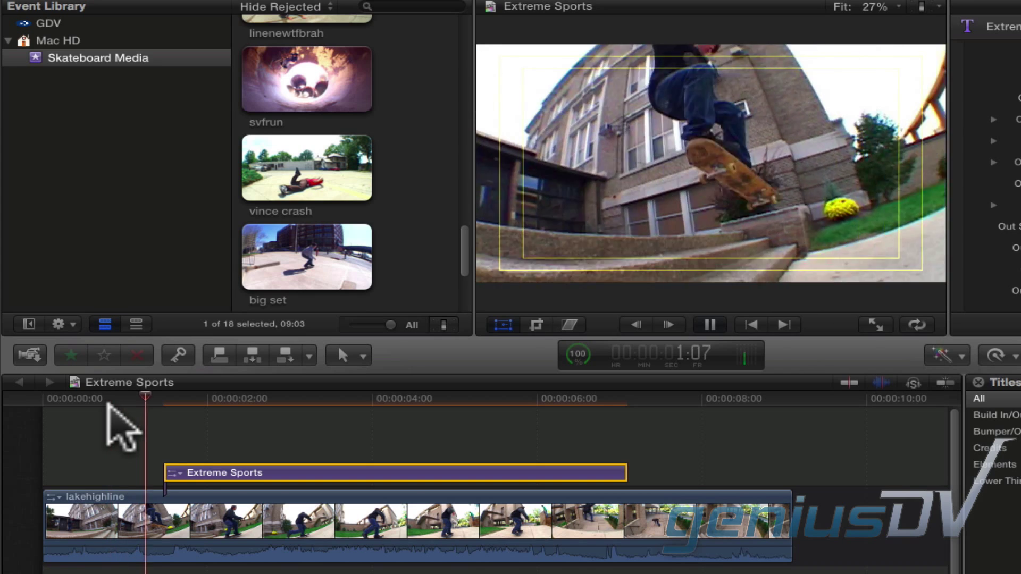